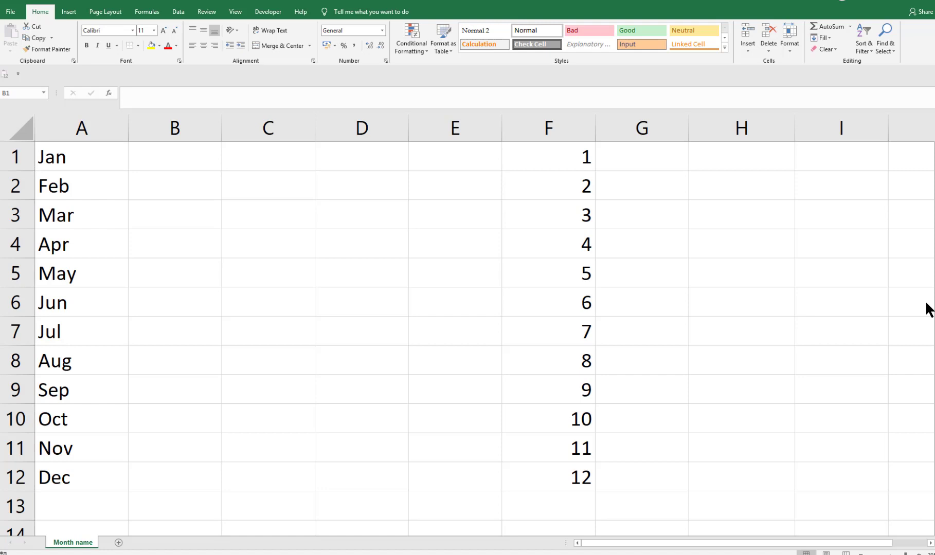
left_click(192, 155)
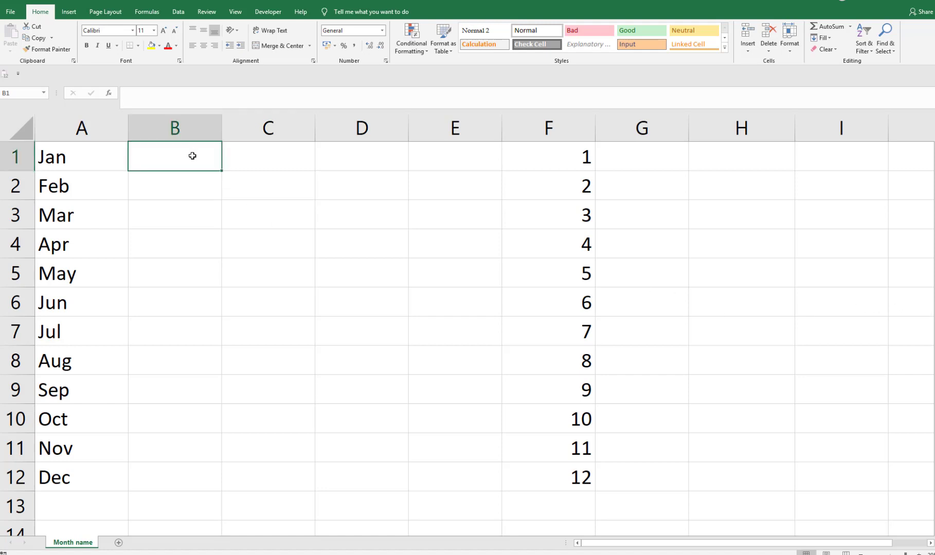
left_click(576, 155)
left_click(569, 182)
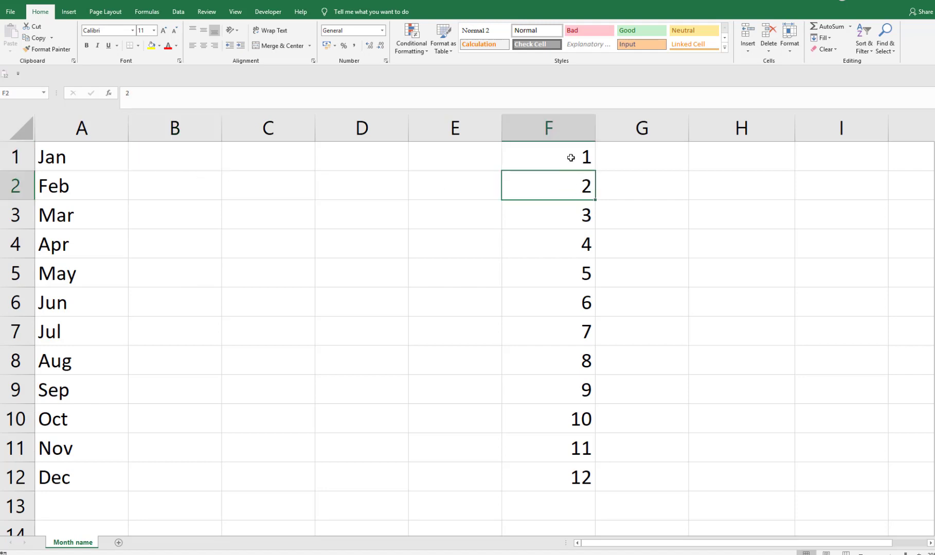
left_click(570, 157)
left_click(626, 160)
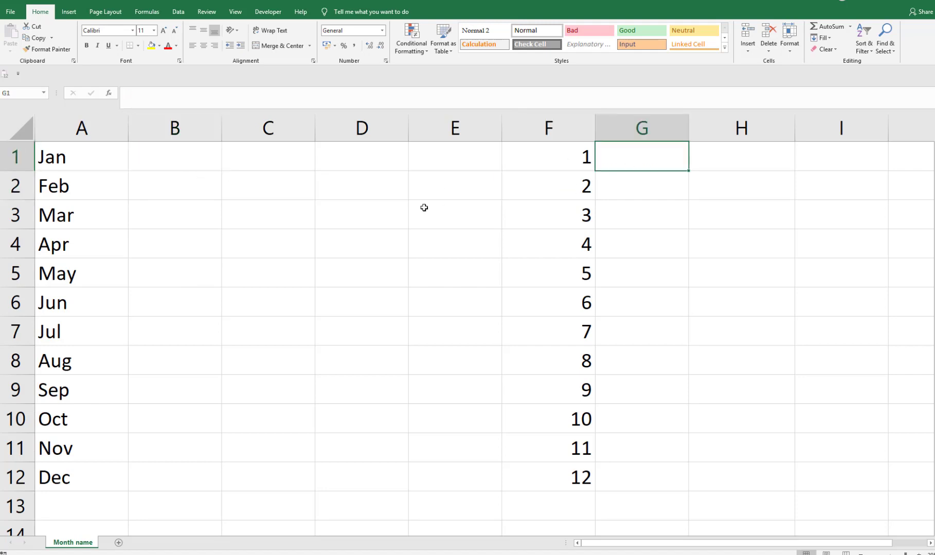
- Enter the sample date 19-09-2020 in cell C1
left_click(180, 156)
left_click(271, 165)
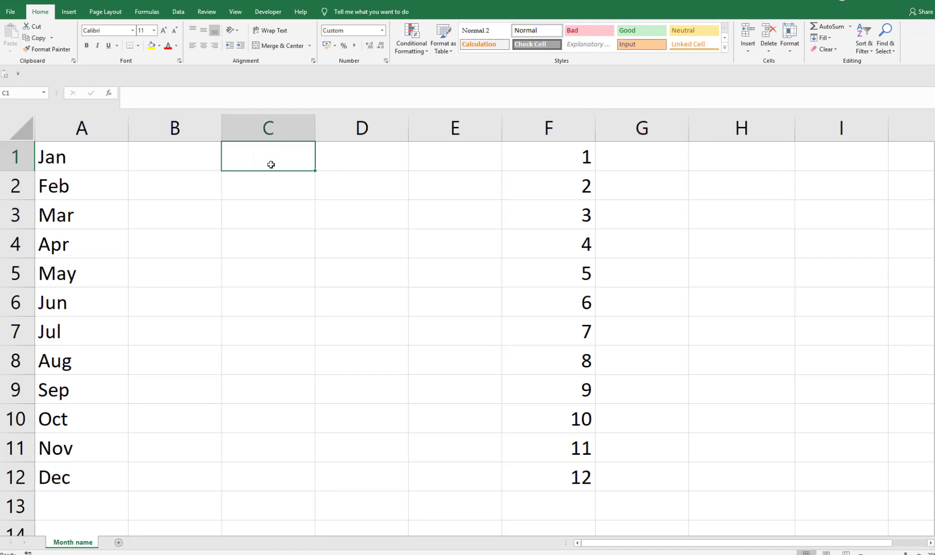
type("19-09-2020")
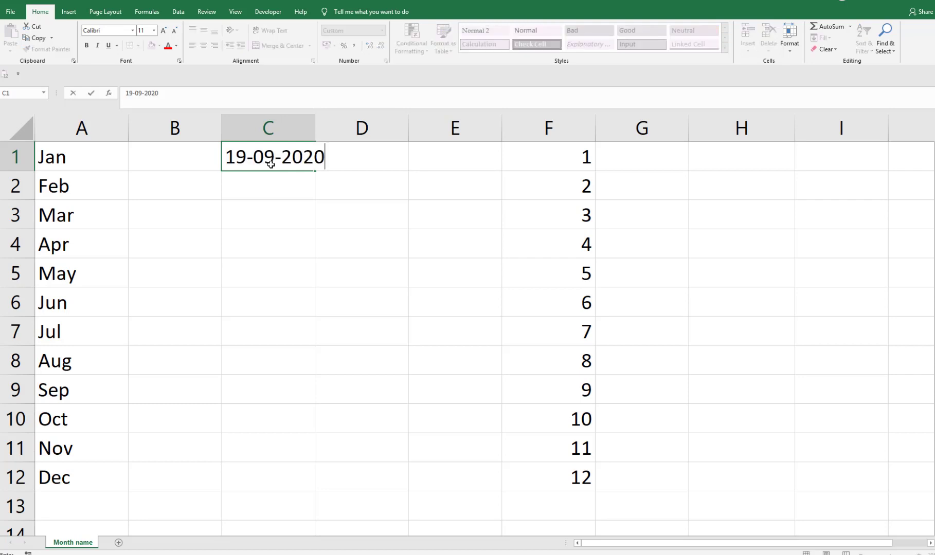
key("Tab")
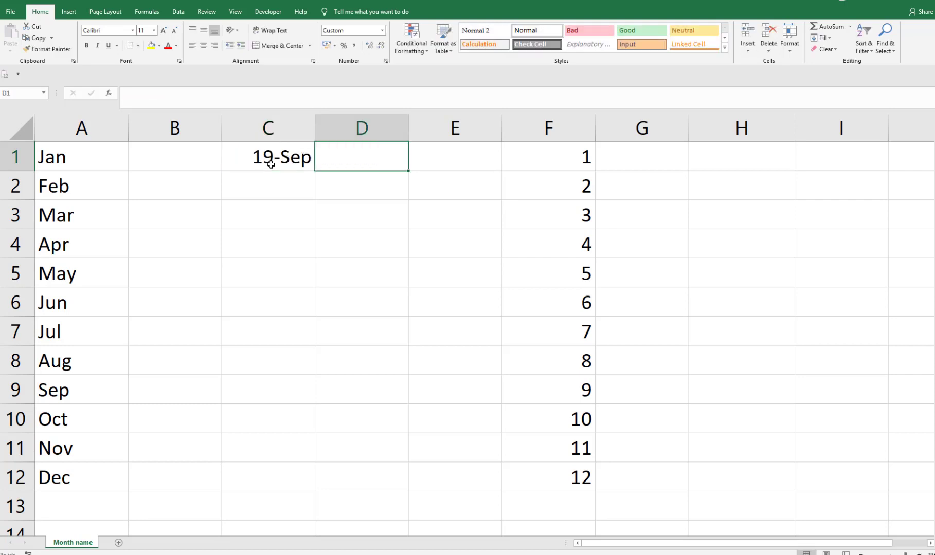
- Enter the formula =MONTH(C1) in cell D1 to extract the month number of the sample date
type("=month")
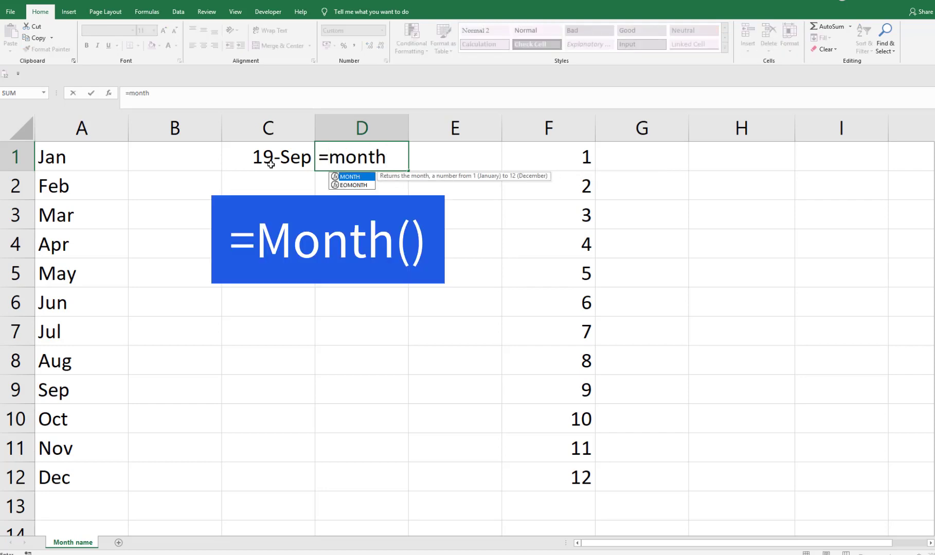
key("Tab")
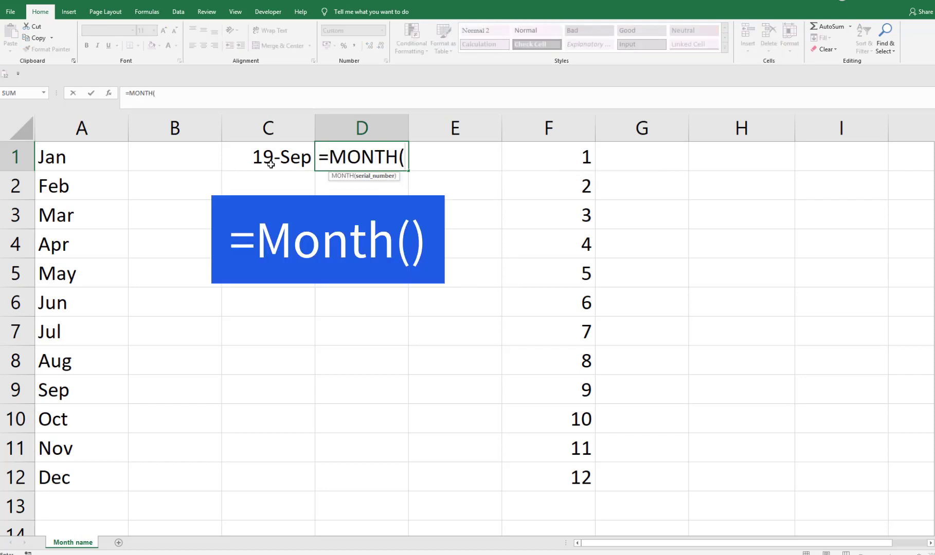
left_click(271, 164)
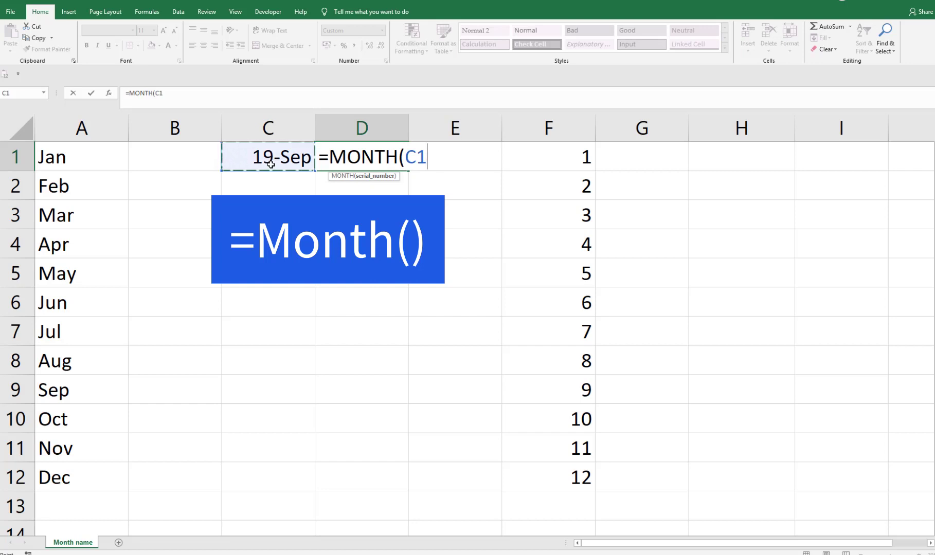
type(")")
key("Return")
- Review the MONTH formula in D1, and clear the sample date and formula from C1:D1
double_click(345, 155)
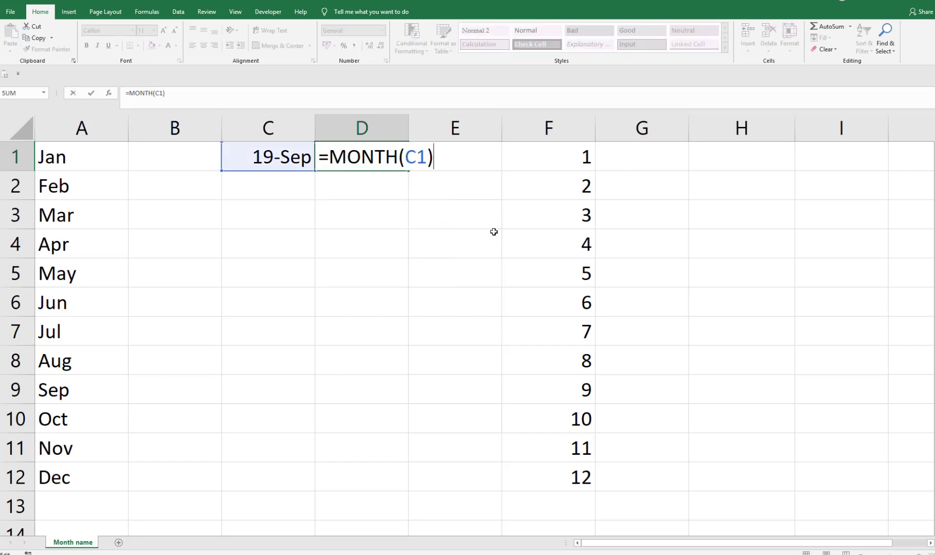
key("Escape")
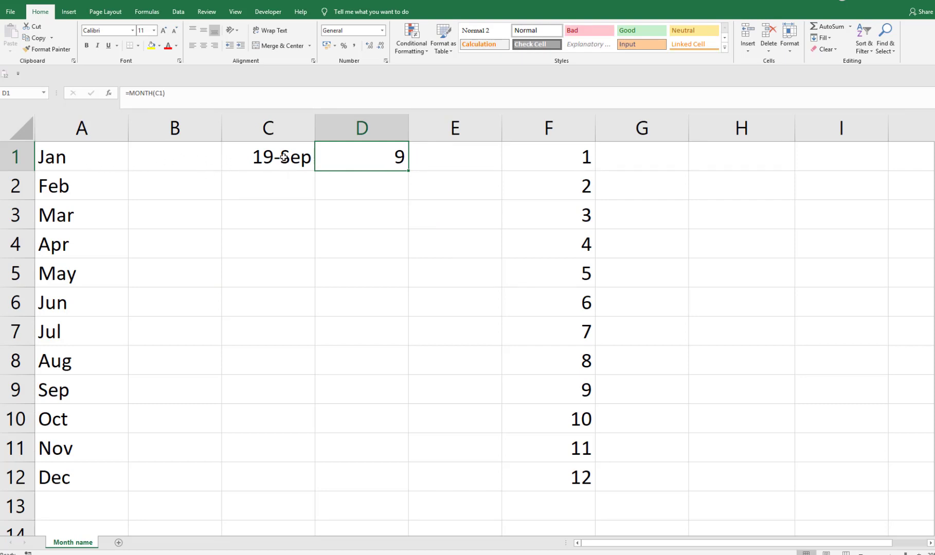
left_click_drag(284, 157, 339, 152)
key("Delete")
- Enter the formula =MONTH(A1&1) in cell B1 to convert the month name in A1 to its number
left_click(161, 154)
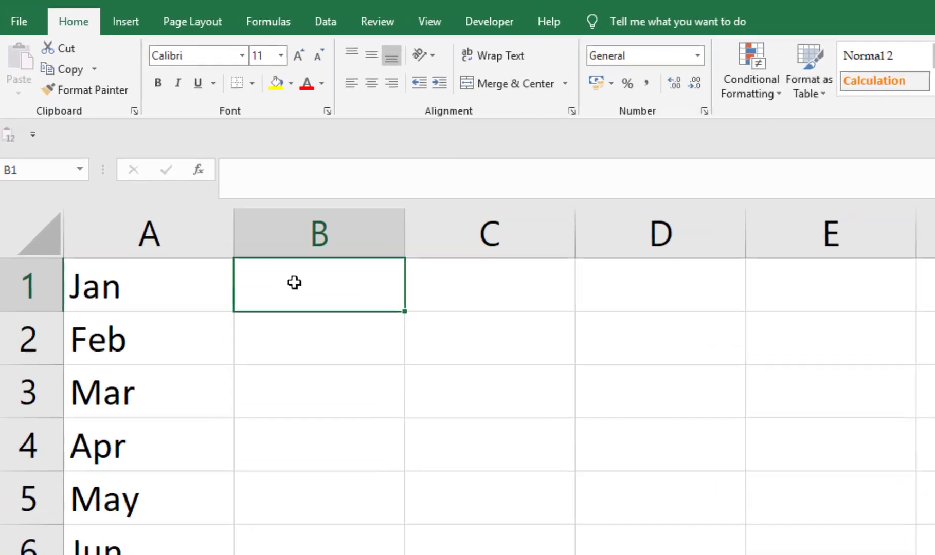
type("=month")
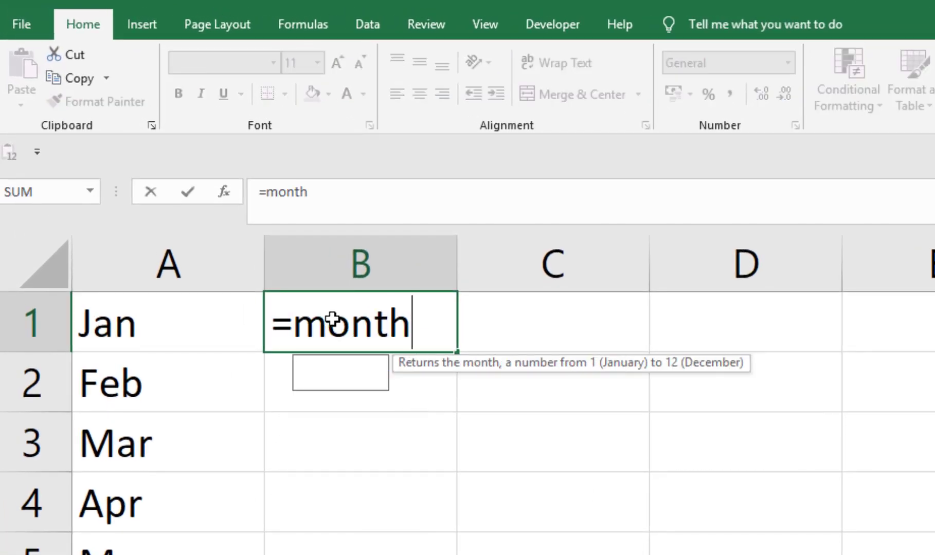
key("Tab")
key("Left")
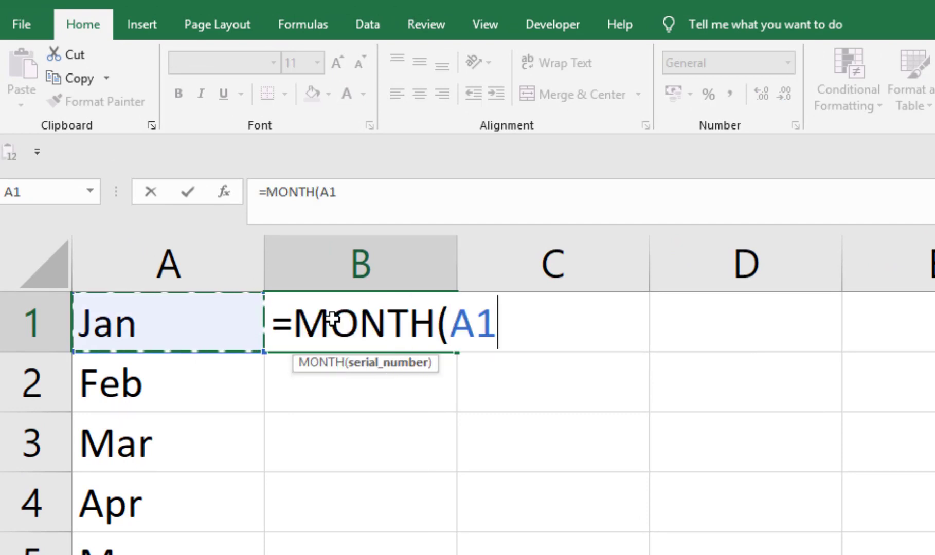
type("&")
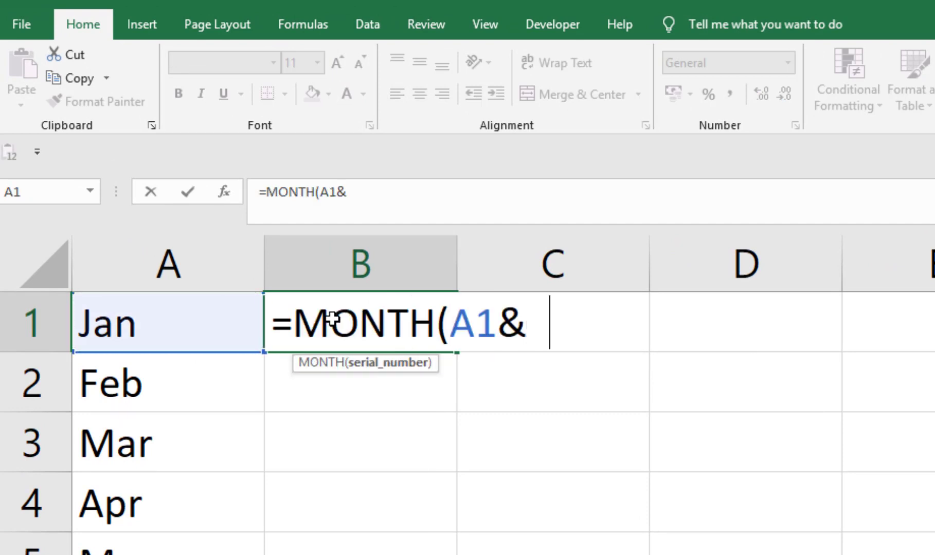
key("BackSpace")
type("1)")
key("ctrl+Return")
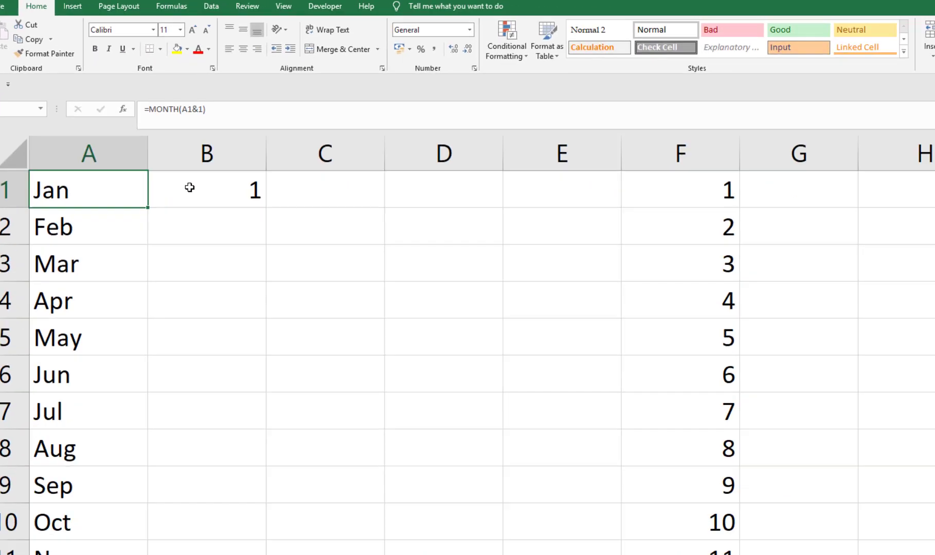
- Fill the month-number formula from B1 down through B12
key("shift+Down")
key("shift+Down")
key("shift+Down")
key("shift+Down")
key("shift+Down")
key("shift+Down")
key("shift+Down")
key("shift+Down")
key("shift+Down")
key("shift+Down")
key("shift+Down")
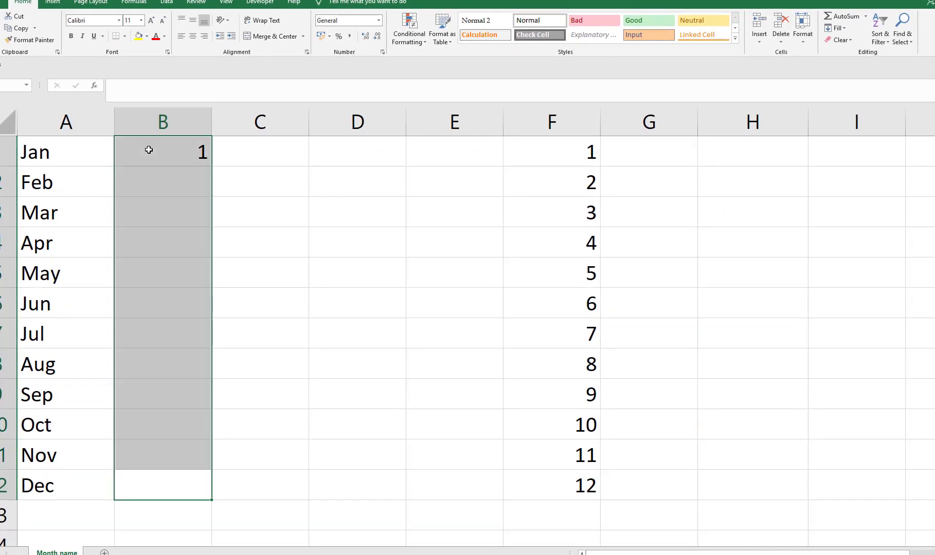
key("ctrl+d")
left_click(148, 150)
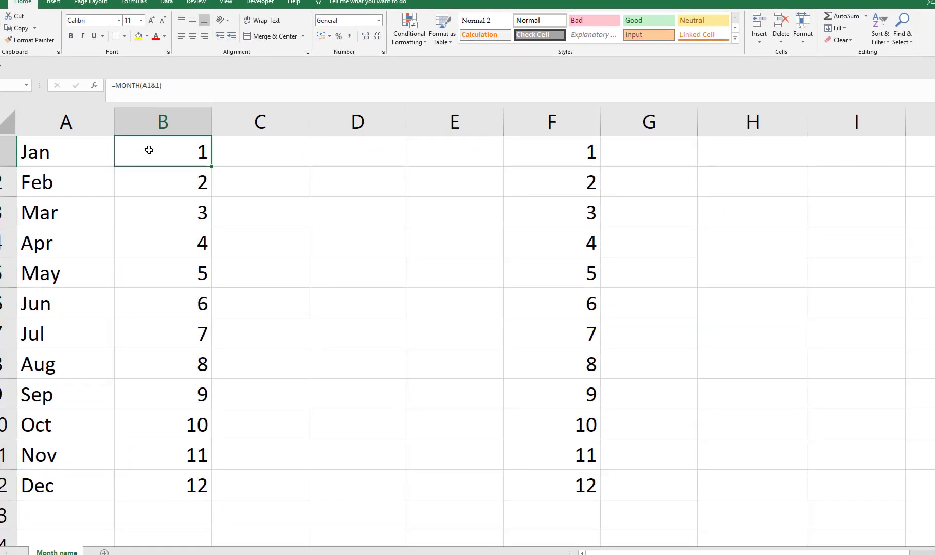
key("Left")
key("Down")
key("Down")
key("Down")
key("Down")
key("Right")
- Enter 1-jan in cell D1 to test it as a date, and clear the cell again
left_click(149, 150)
key("Right")
key("Right")
key("Left")
key("Right")
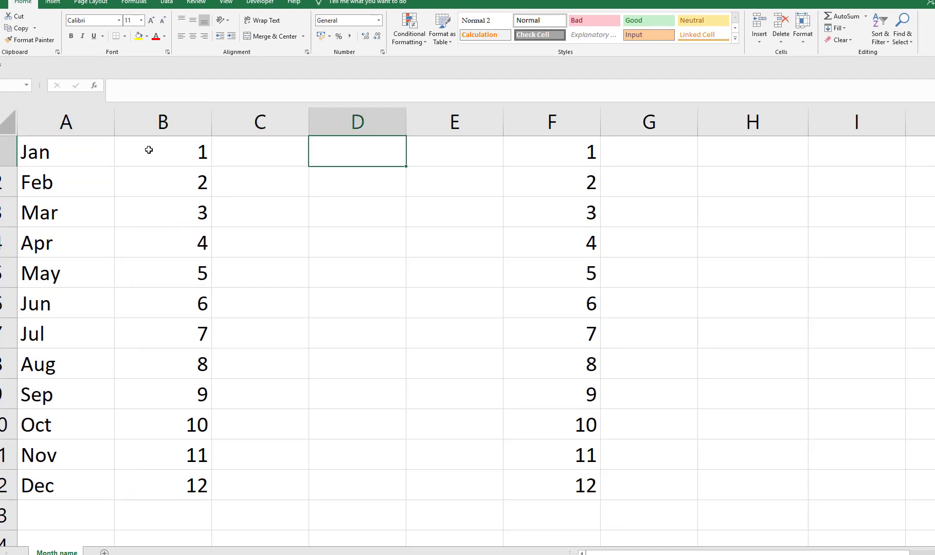
type("1-jan")
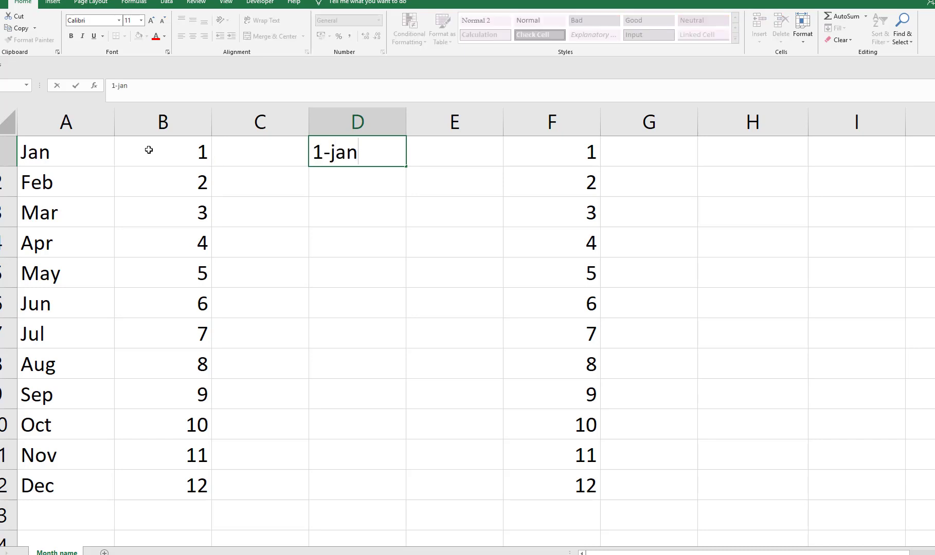
key("ctrl+Return")
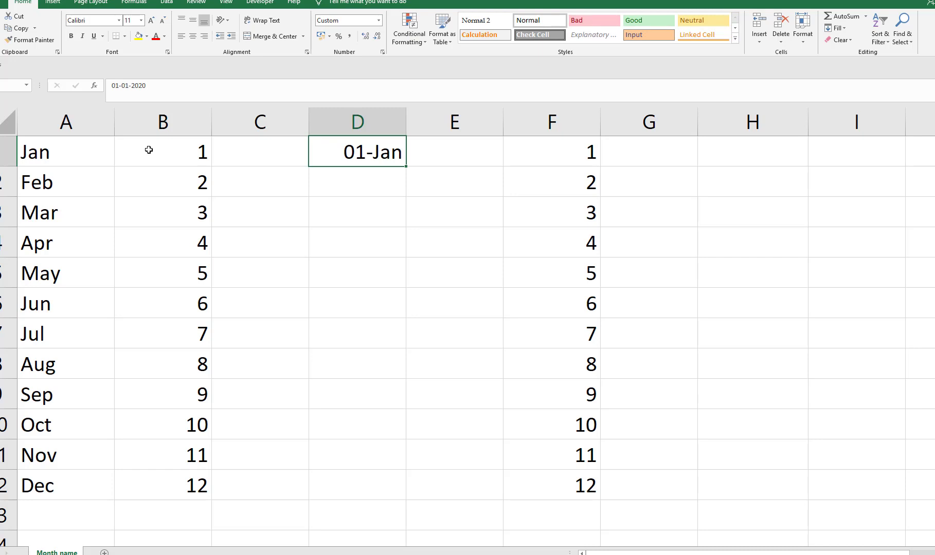
key("Delete")
left_click(149, 150)
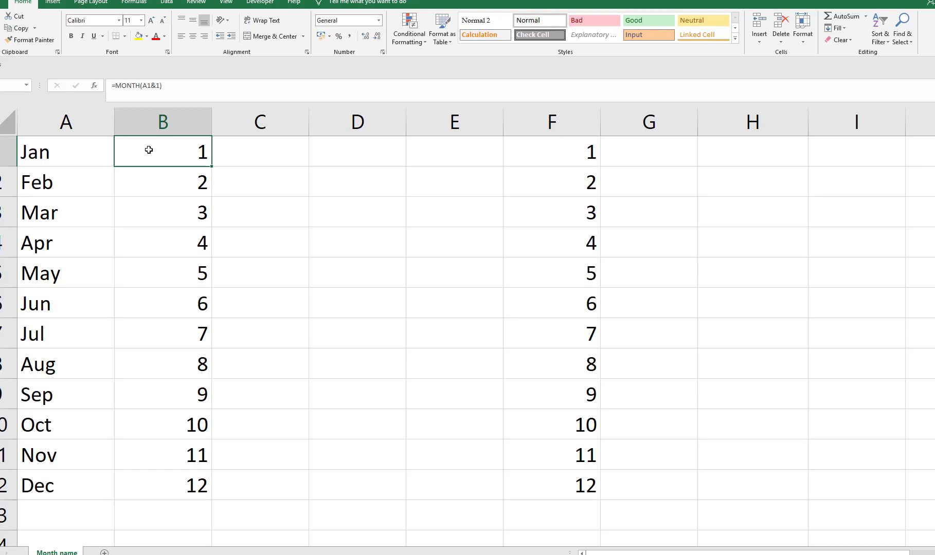
key("Down")
scroll(156, 171, "right", 2)
left_click(364, 151)
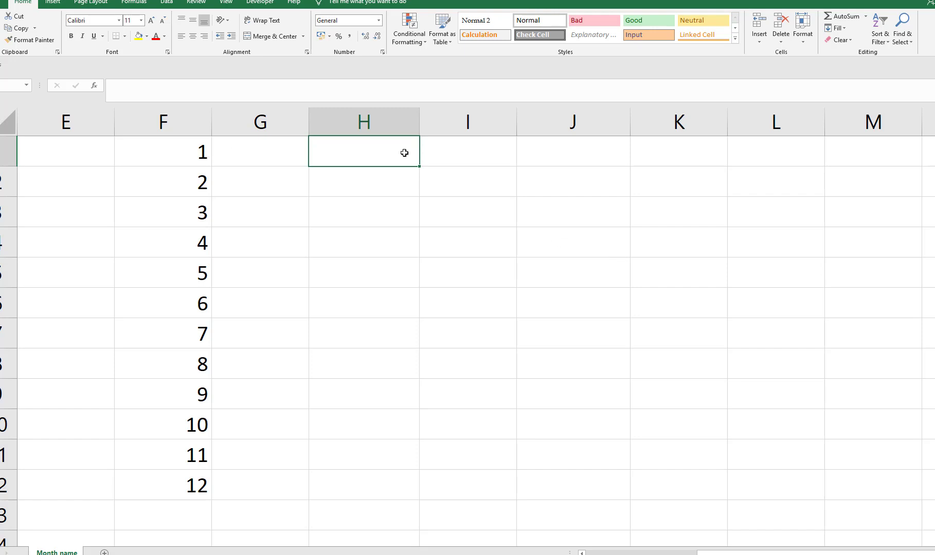
left_click(469, 153)
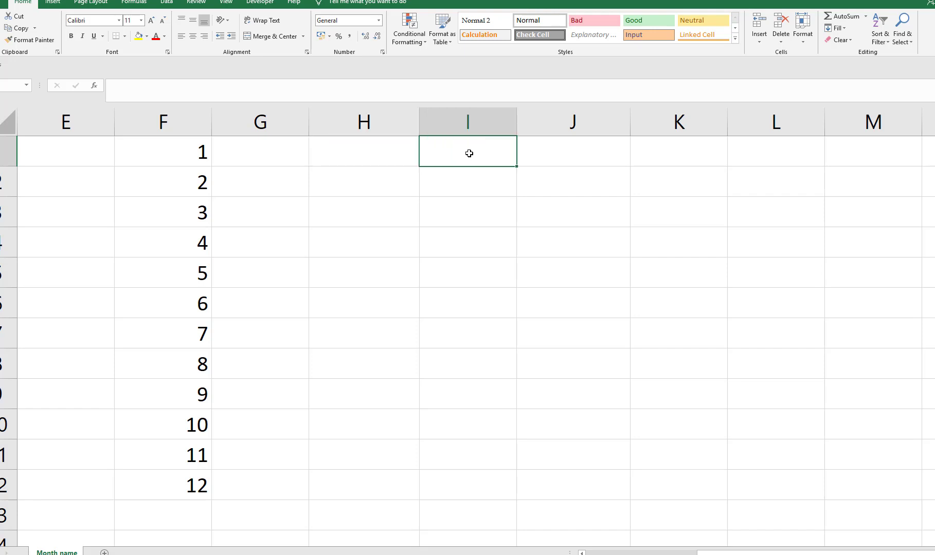
type("=")
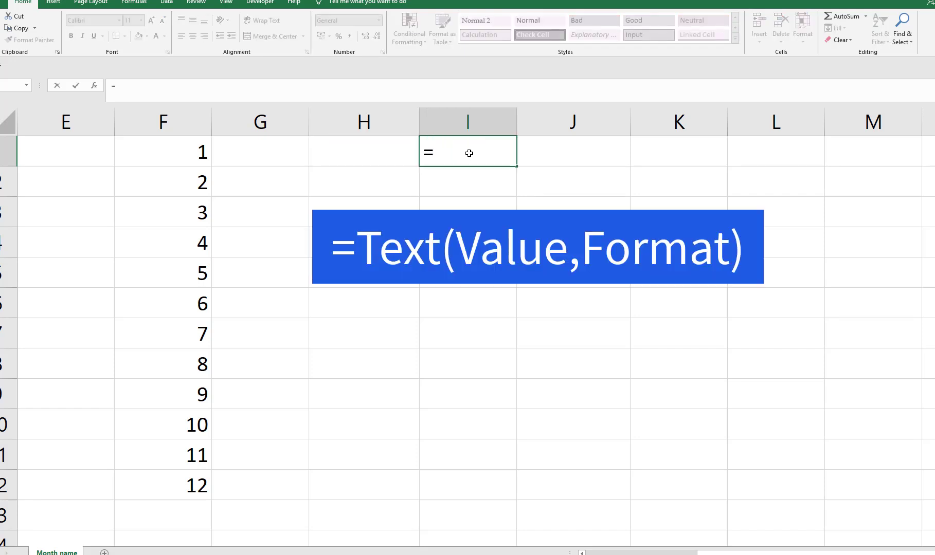
type("te")
key("Tab")
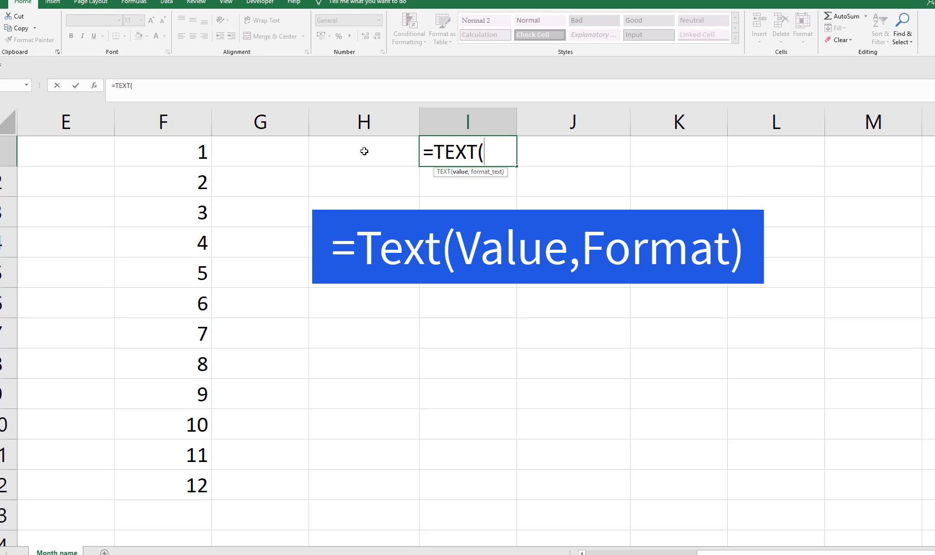
type(",")
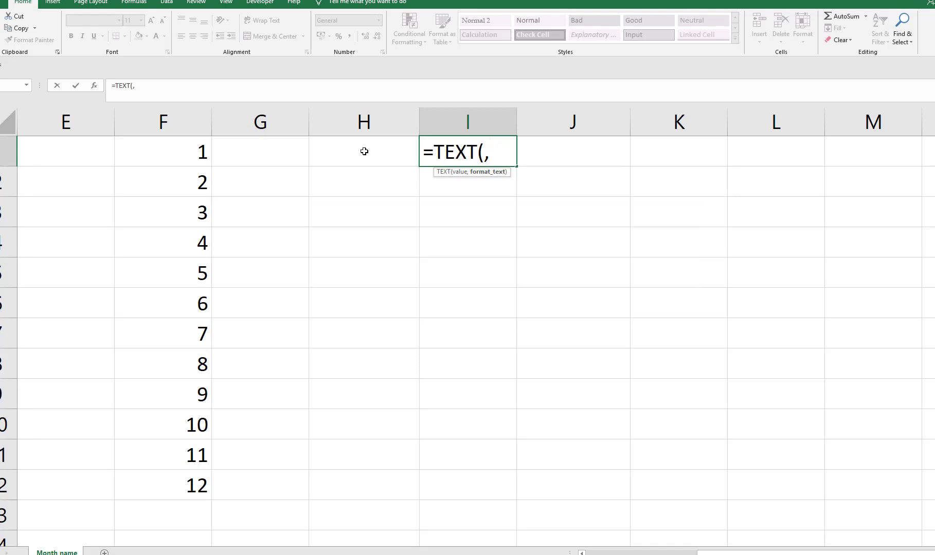
type(")")
key("Escape")
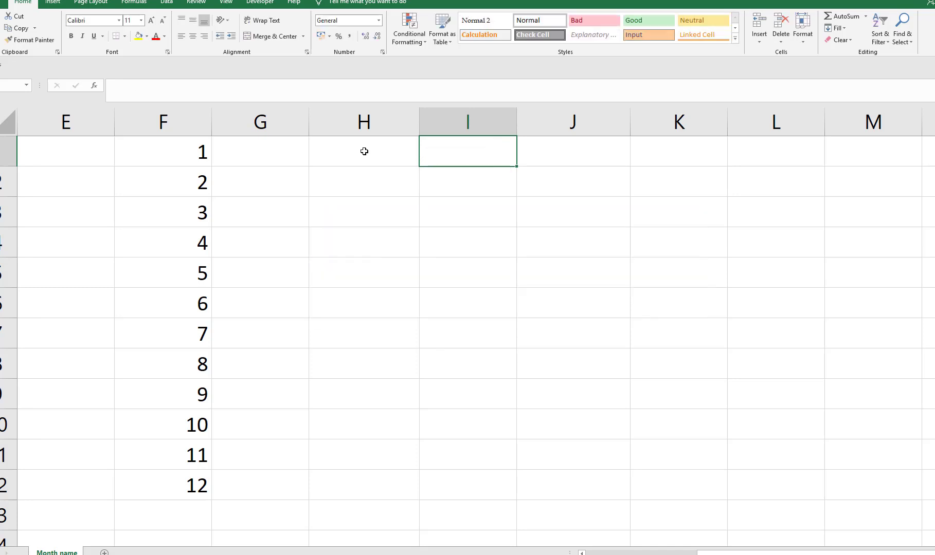
- Enter the formula =TEXT(F1*29,"mmm") in cell G1 to convert the month number in F1 to its name
key("Left")
key("Left")
type("=")
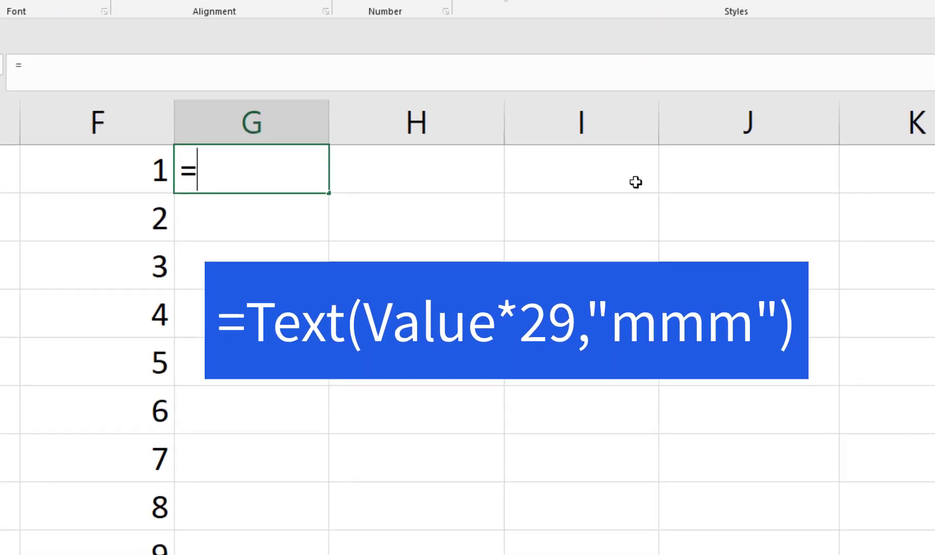
type("text")
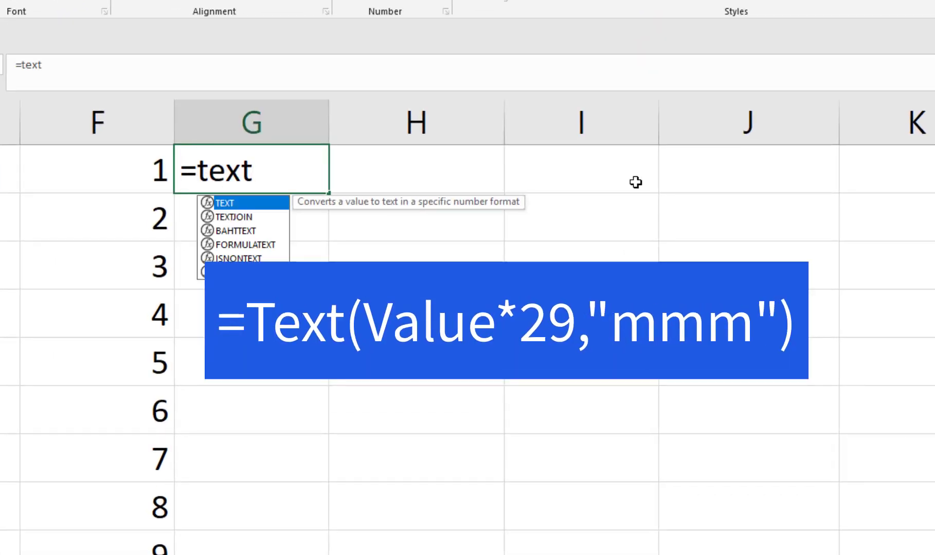
key("Tab")
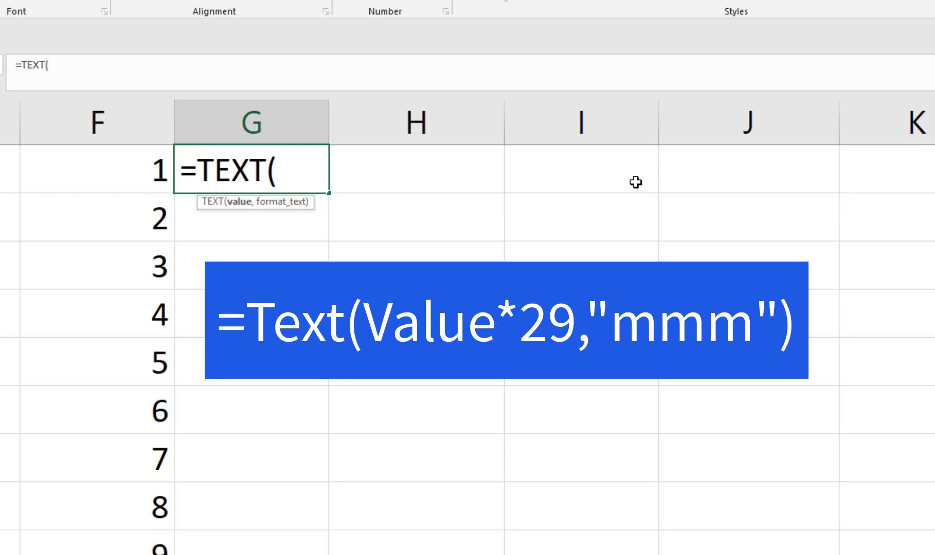
key("Left")
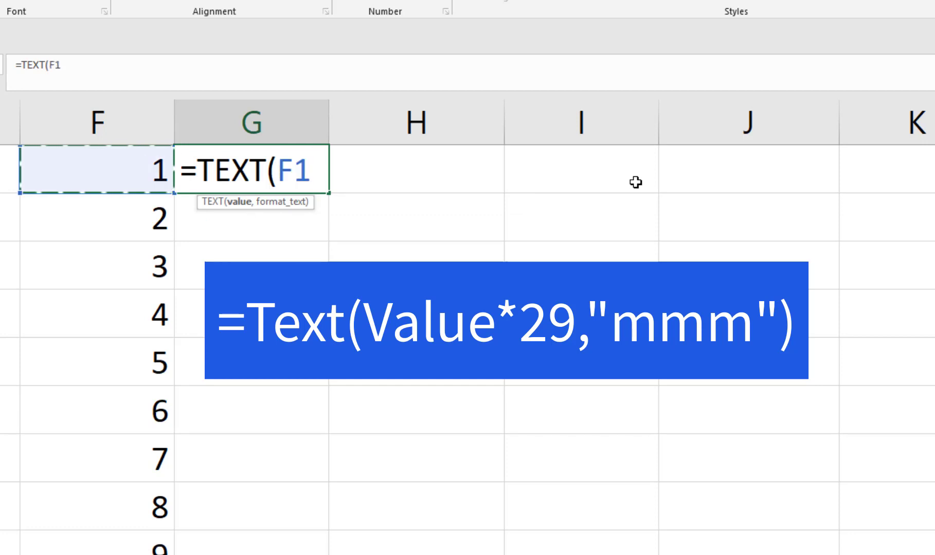
type("*29")
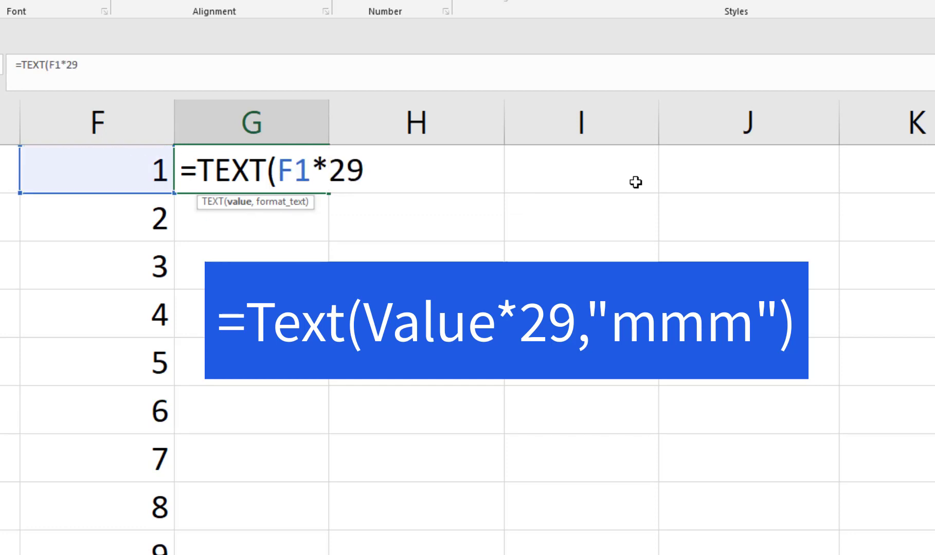
type(",")
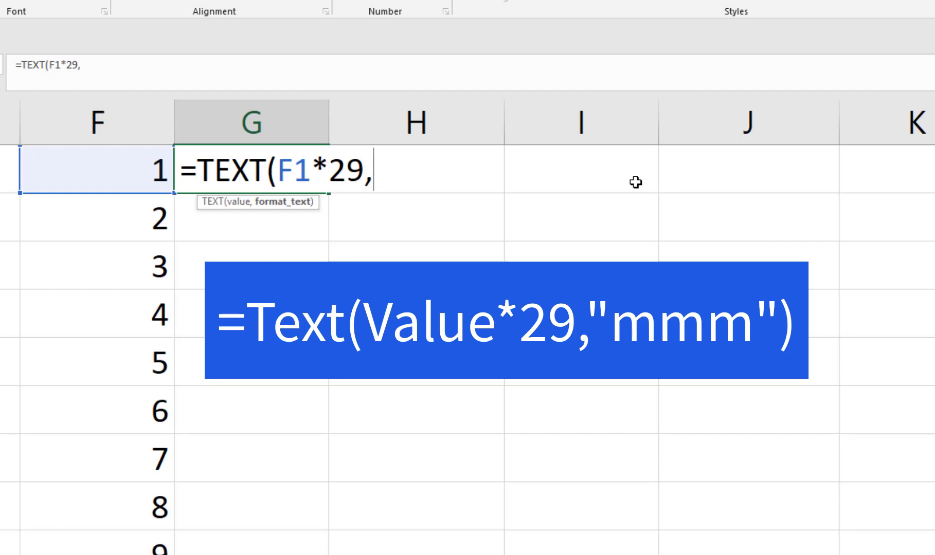
type("\"mm")
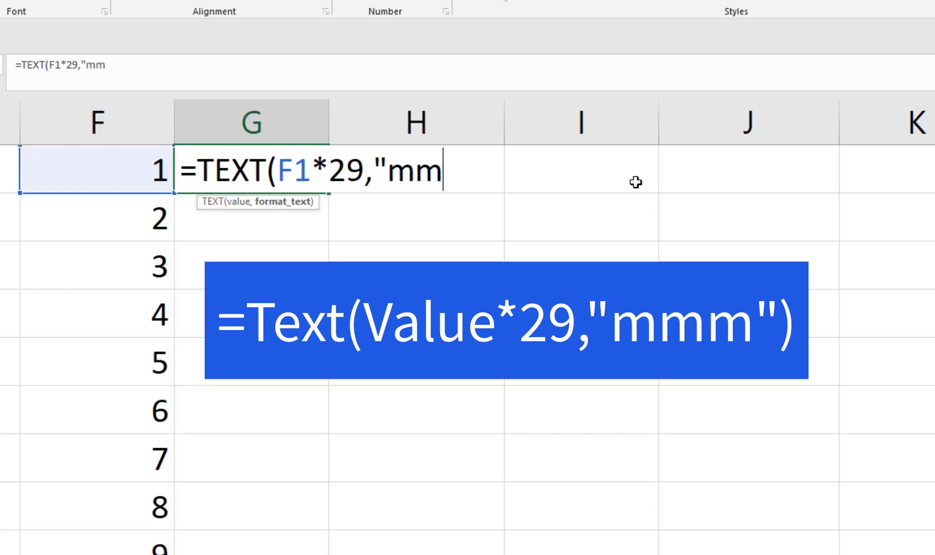
type("m\")")
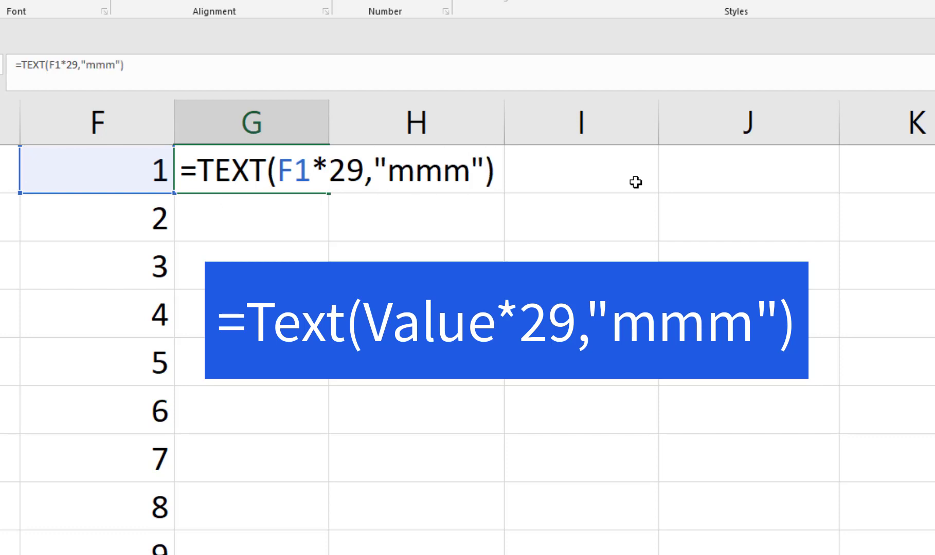
key("ctrl+Return")
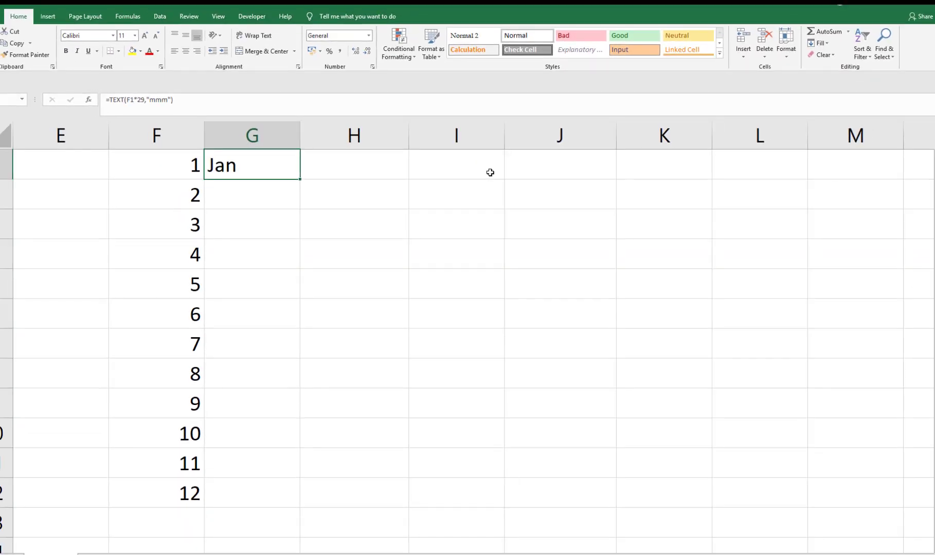
- Fill the month-name formula from G1 down through G12
key("Left")
key("ctrl+Down")
key("Right")
key("ctrl+shift+Up")
key("ctrl+d")
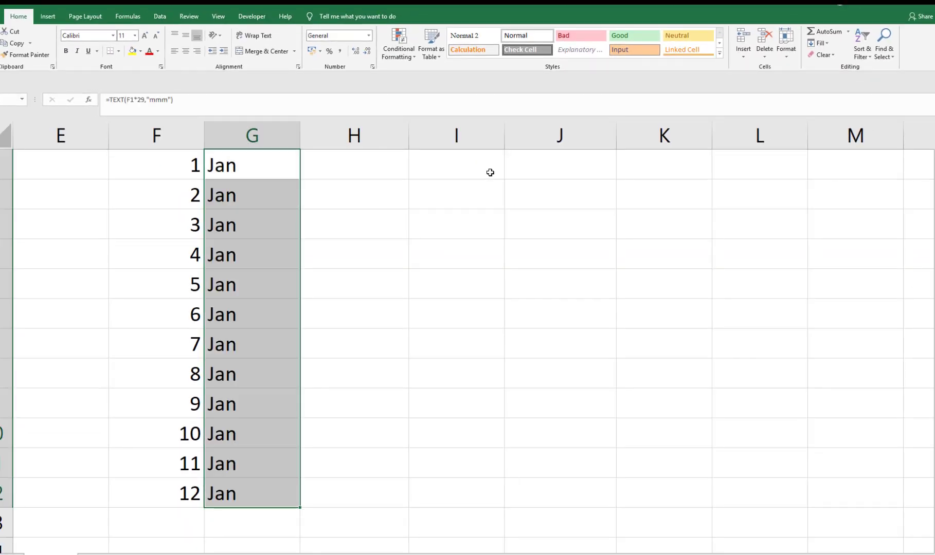
key("Up")
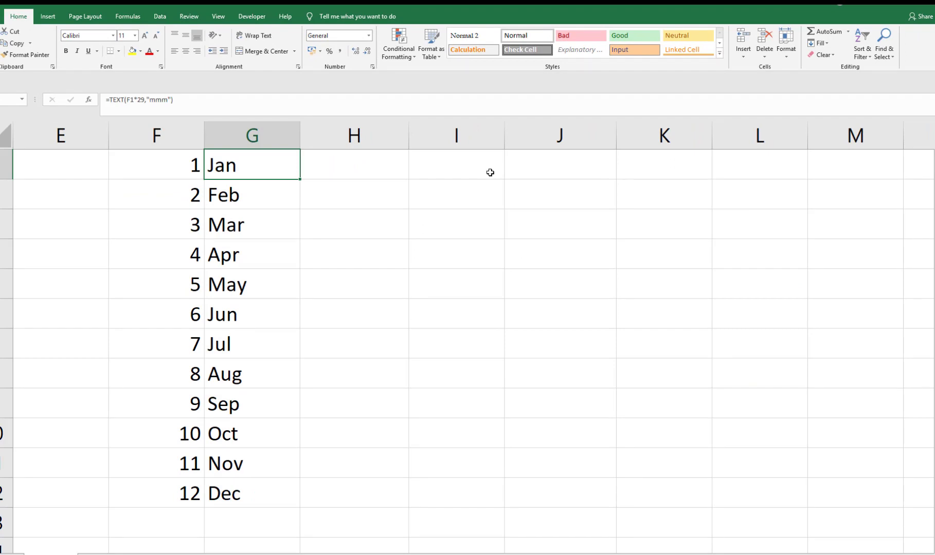
- Enter the date 1/1/2020 in cell I1
key("Right")
key("Right")
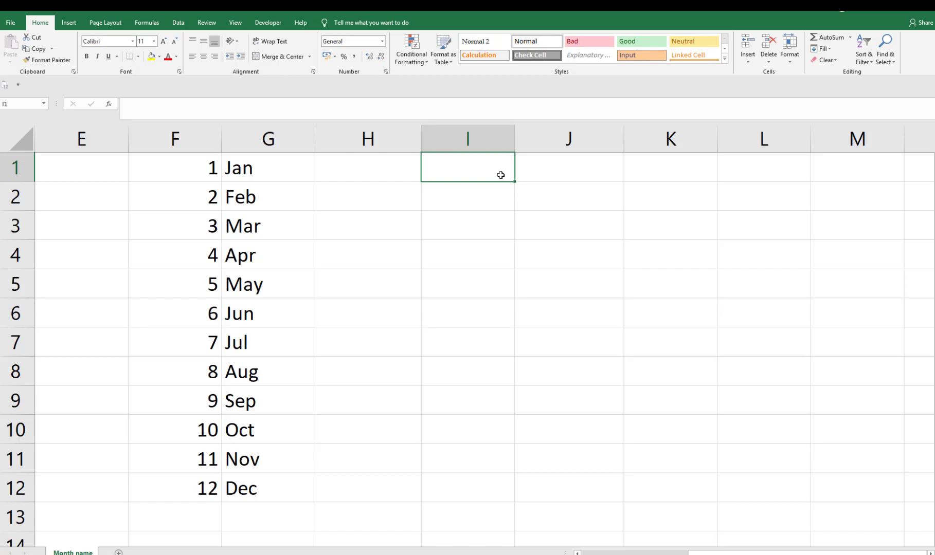
type("1/1/")
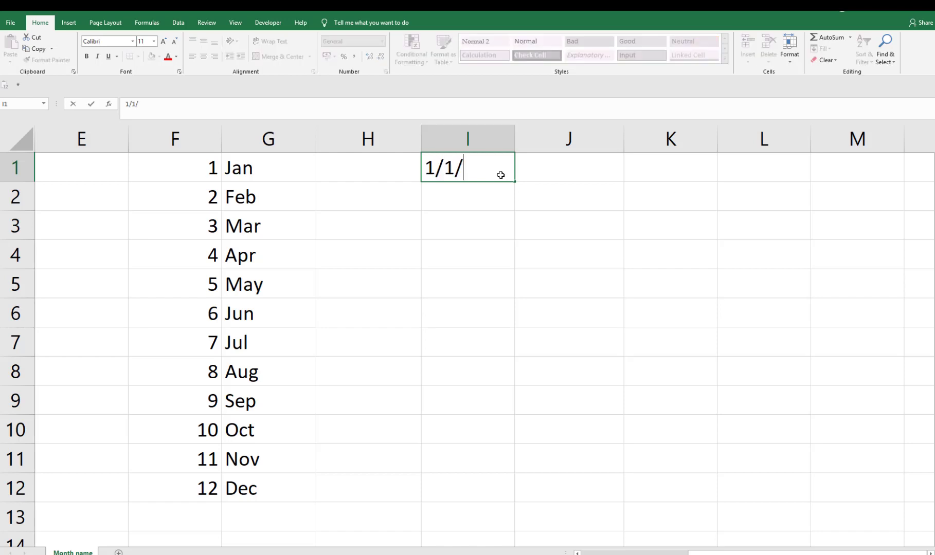
type("2020")
key("ctrl+Return")
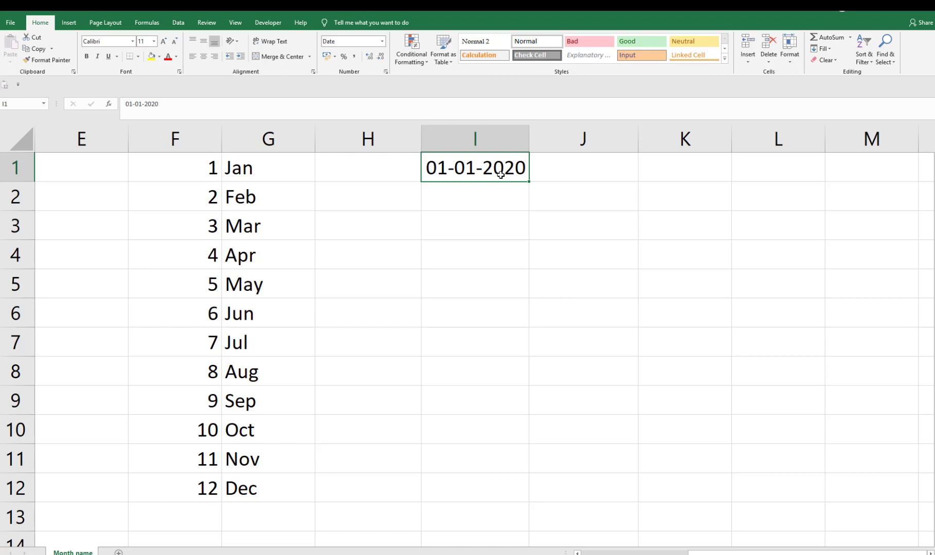
- Fill consecutive daily dates from I1 down column I through 30-12-2020
left_click_drag(528, 181, 528, 543)
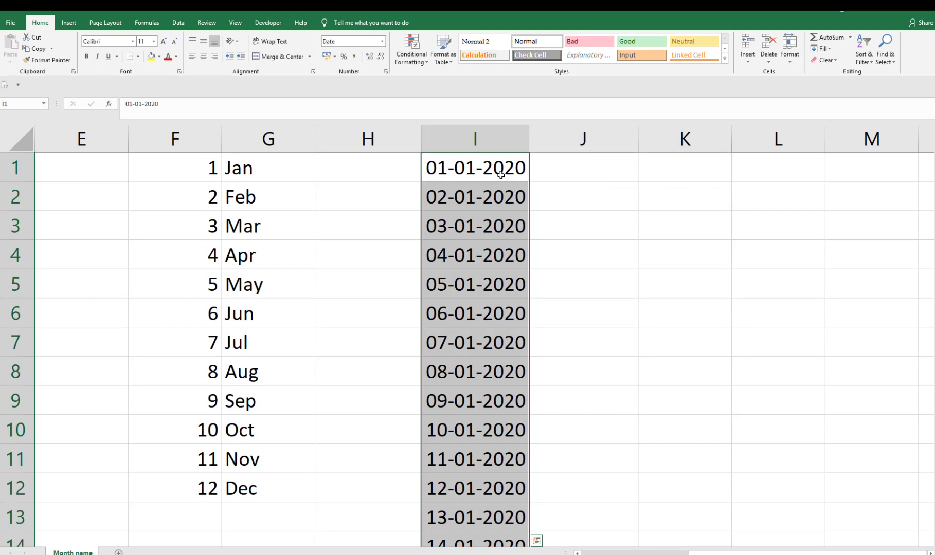
left_click(500, 175)
key("ctrl+Down")
key("ctrl+Up")
key("Down")
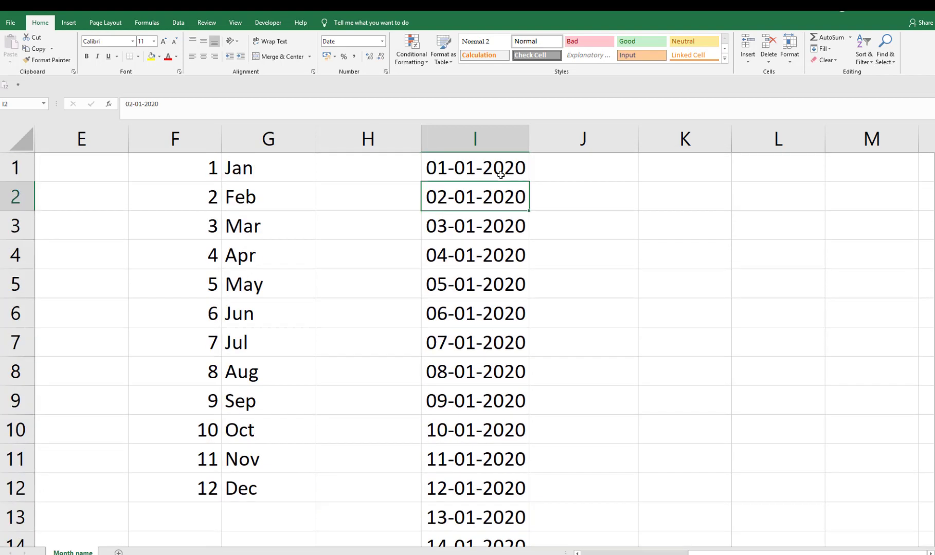
key("Up")
- Enter 1 in cell J1 beside the first date and clear the cell's formatting
key("Right")
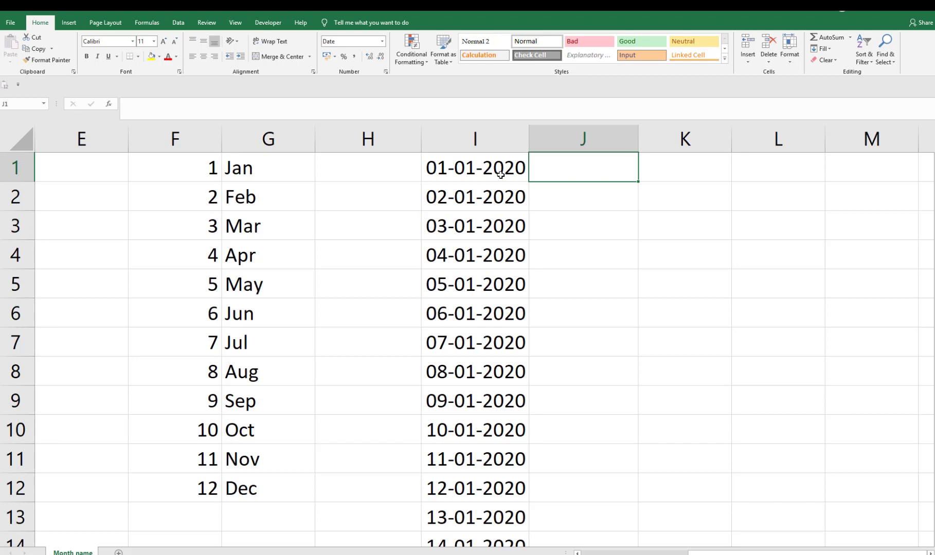
type("1")
key("ctrl+Return")
key("alt")
key("h")
key("e")
key("f")
- Fill column J with a number series from J1 through J365, matching the length of the date list
key("Left")
key("ctrl+Down")
key("Right")
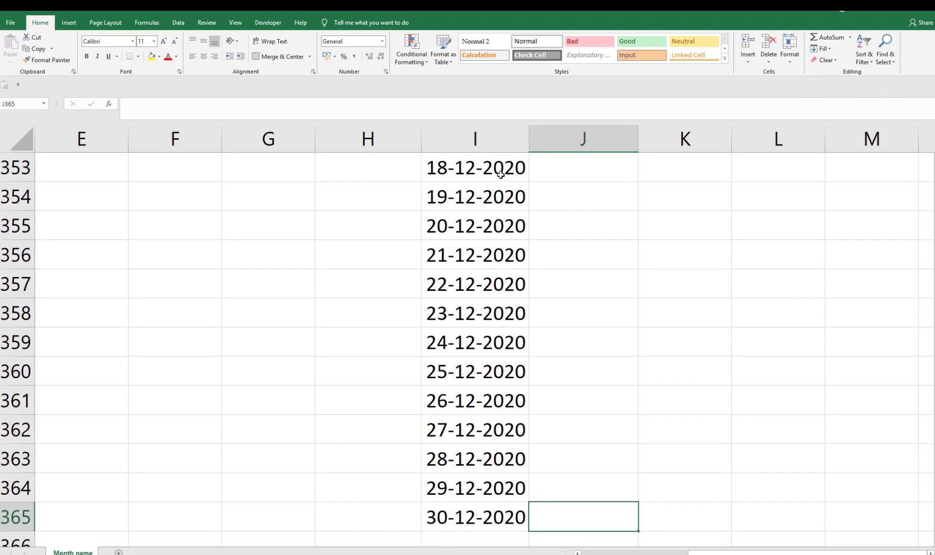
key("ctrl+shift+Up")
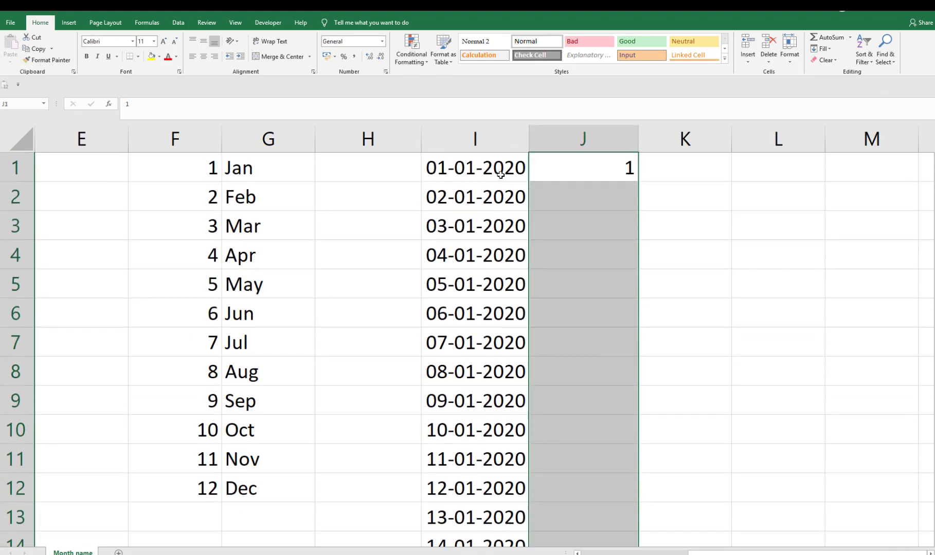
key("alt")
key("h")
key("f")
key("i")
key("s")
key("Return")
- Compare the dates in column I with the day numbers in column J
key("Left")
key("Down")
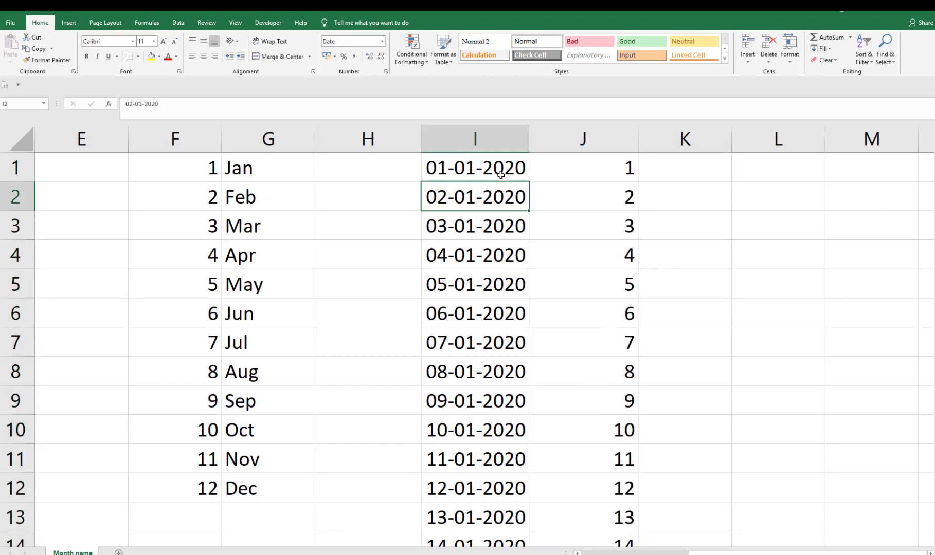
key("ctrl+Down")
key("Right")
key("ctrl+Up")
key("Down")
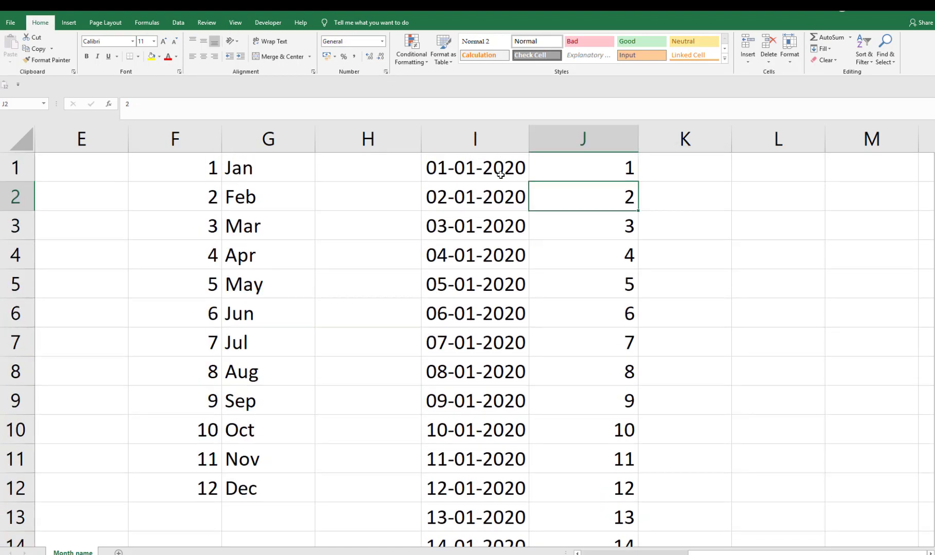
key("Down")
key("Down")
key("Down")
key("Down")
key("Down")
key("ctrl+Up")
- Insert a new blank column at column H, before the date list
key("Left")
key("Left")
key("ctrl+space")
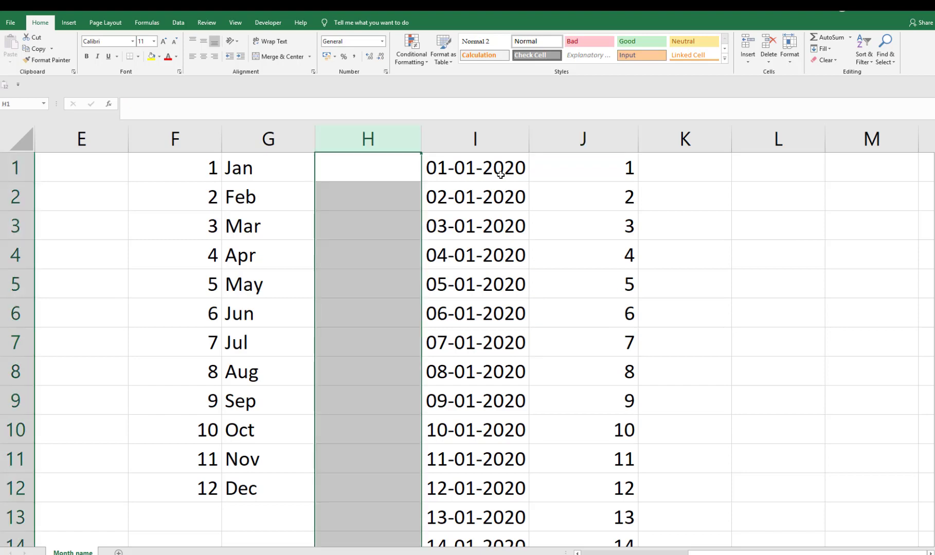
key("ctrl+shift+plus")
- Examine the month numbers down column F beside the month names
key("Left")
key("Left")
key("Down")
key("Down")
key("Down")
key("Down")
key("Down")
key("Down")
key("Down")
key("Down")
key("Down")
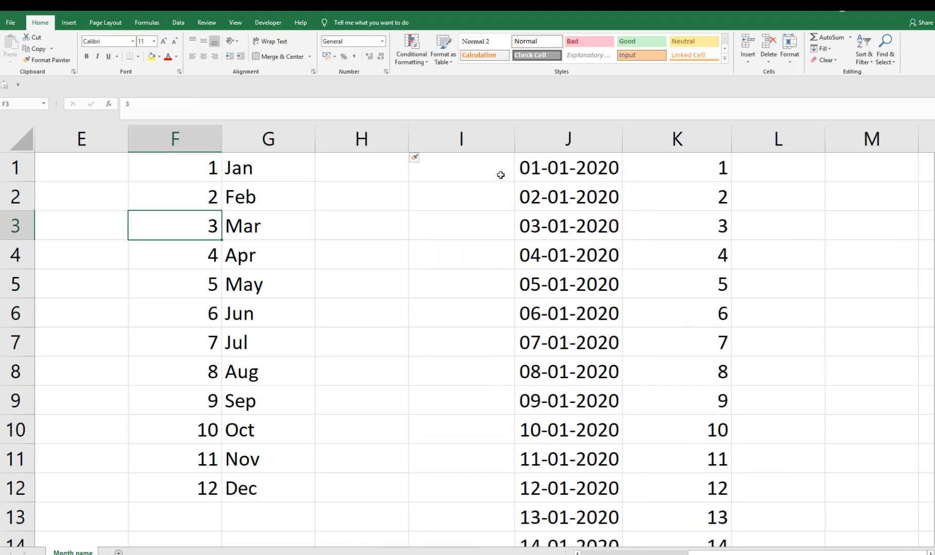
- Enter the formula =F1*29 in cell H1
key("Right")
key("Right")
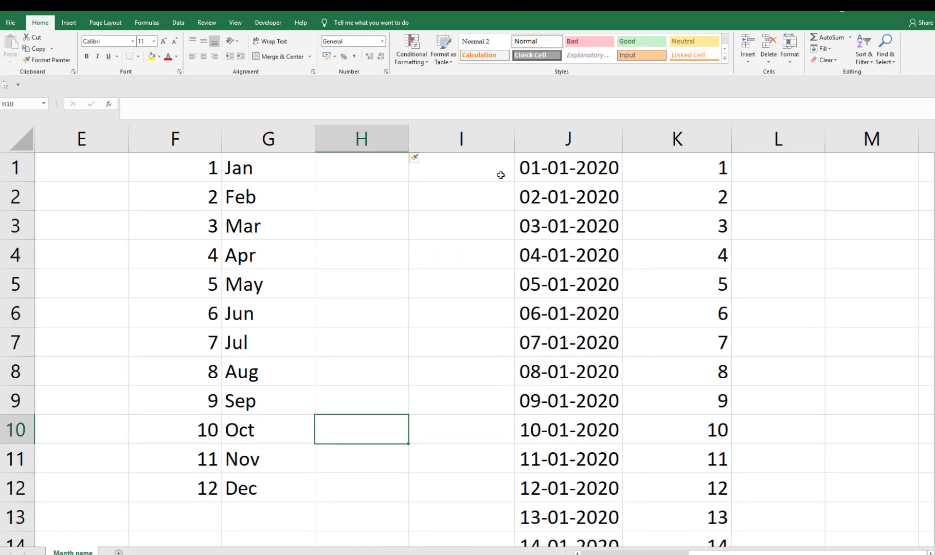
key("ctrl+Up")
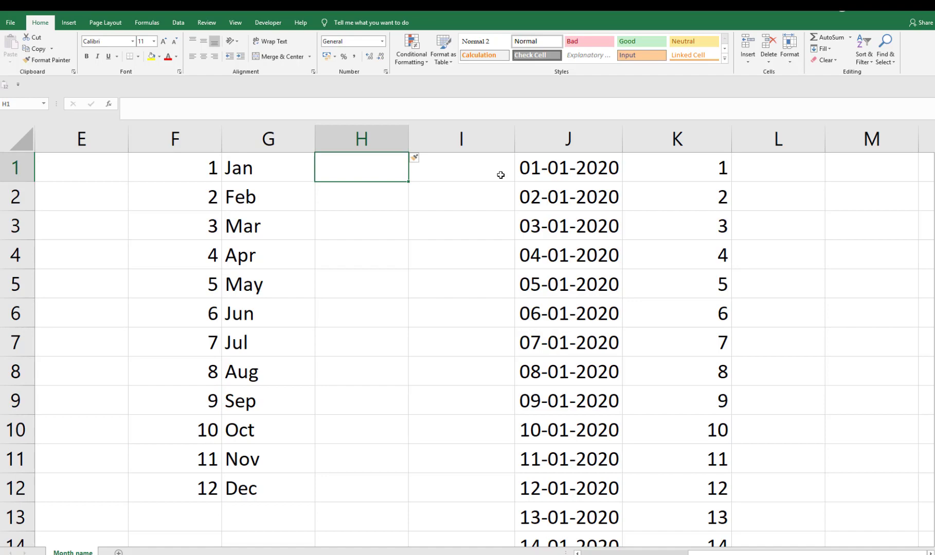
type("=")
key("Left")
key("Left")
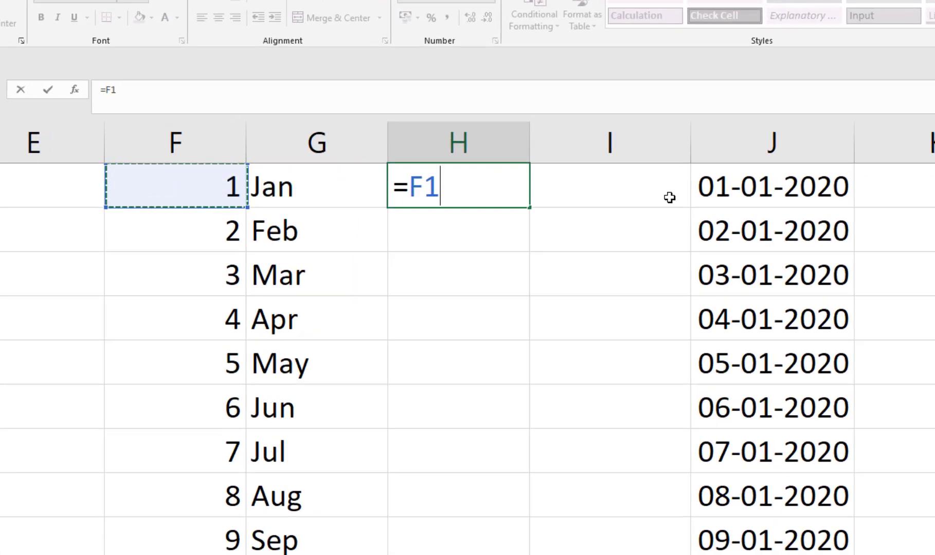
type("*")
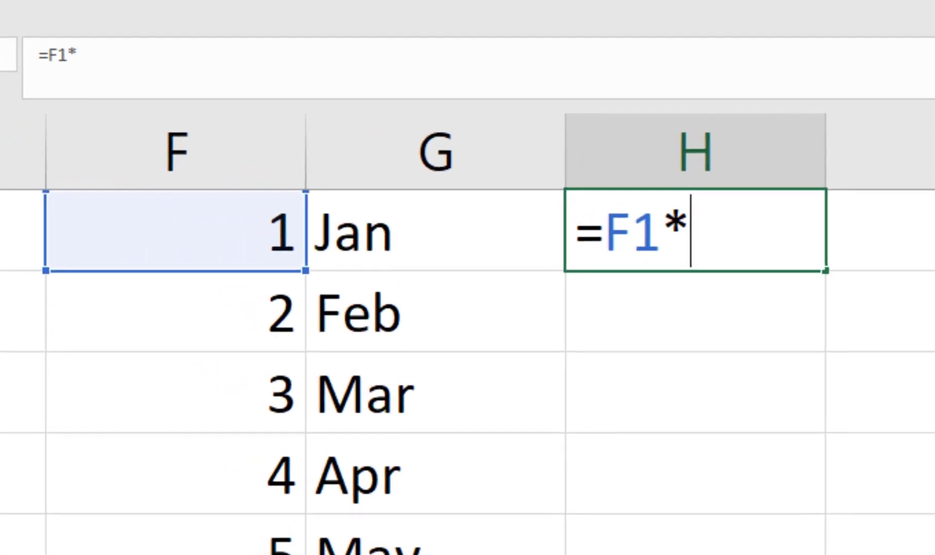
type("29")
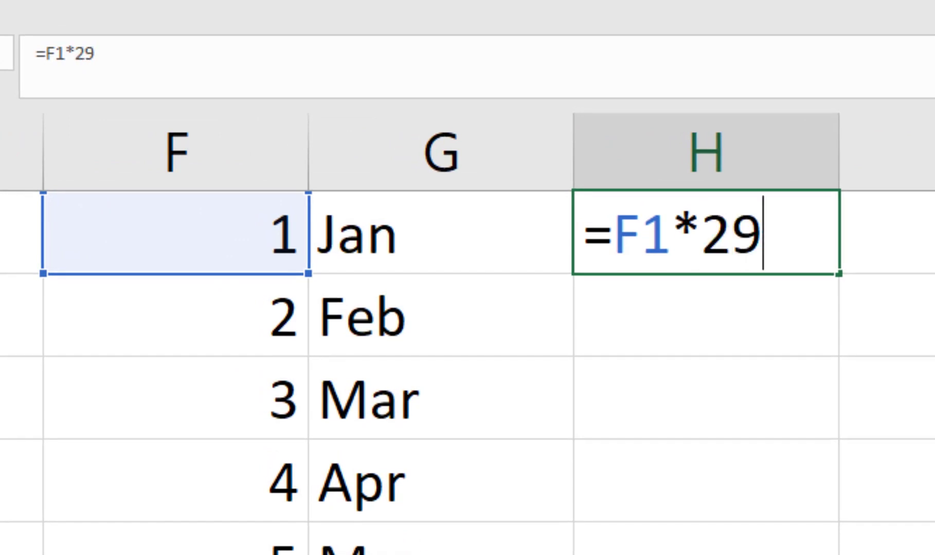
key("ctrl+Return")
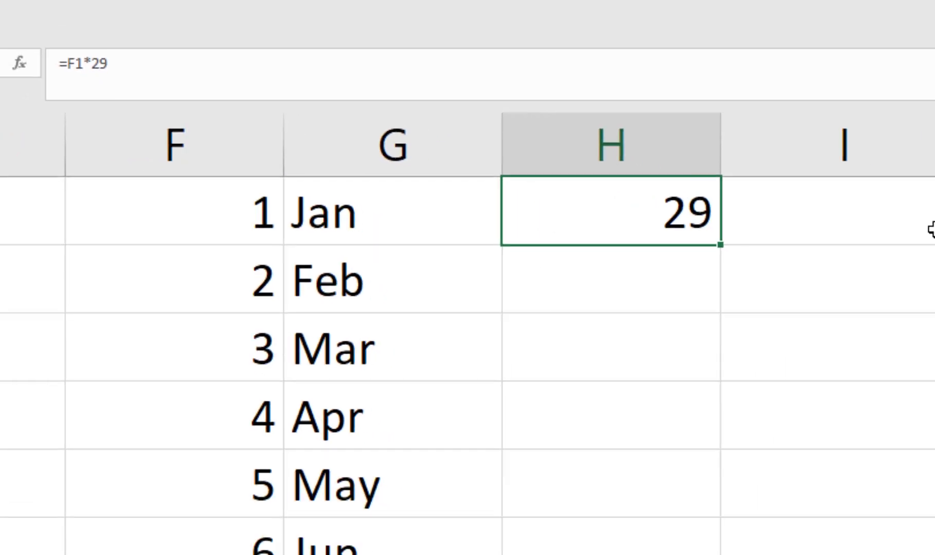
- Fill the multiplication formula from H1 down through H12
key("Left")
key("ctrl+Down")
key("Right")
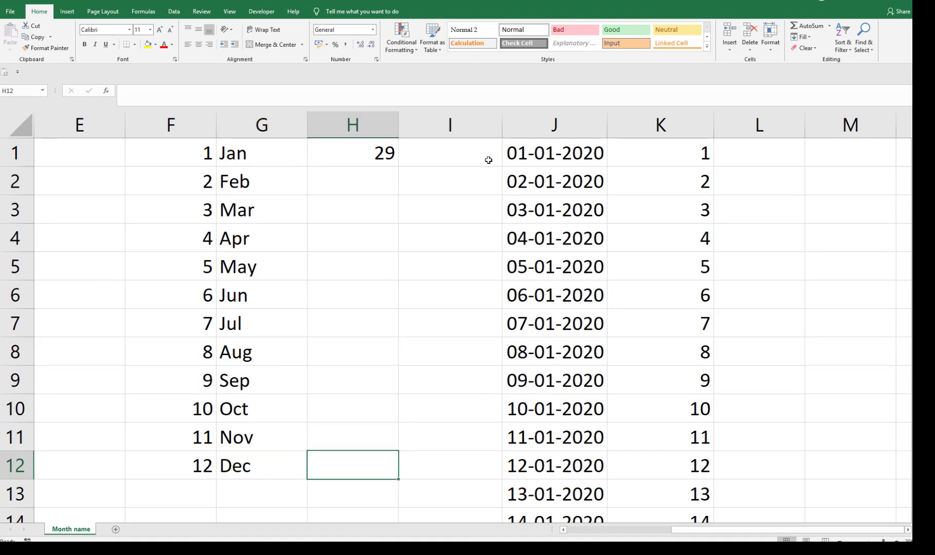
key("ctrl+shift+Up")
key("Return")
key("ctrl+d")
- Examine the multiplied values and their formulas in column H for each month
key("Down")
key("Down")
key("Down")
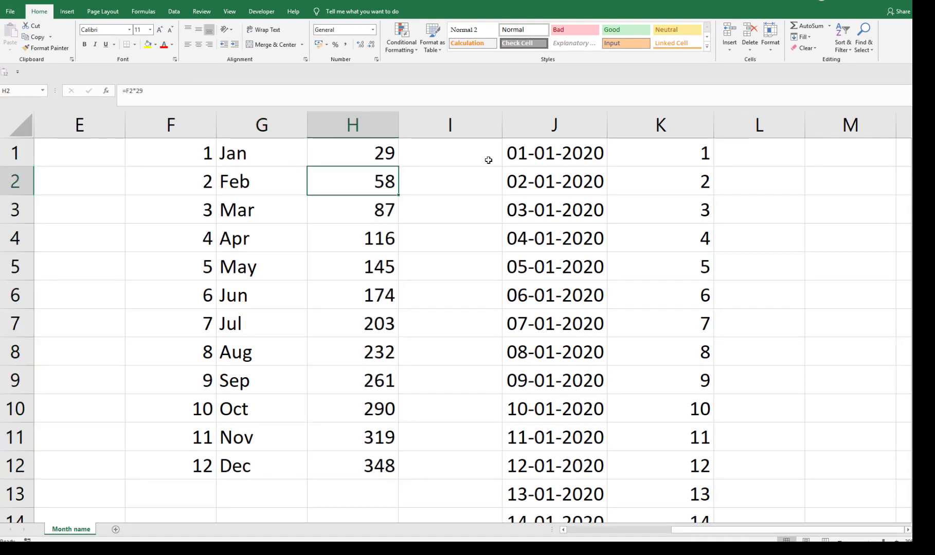
key("Down")
key("Down")
key("Down")
key("Down")
key("ctrl+Up")
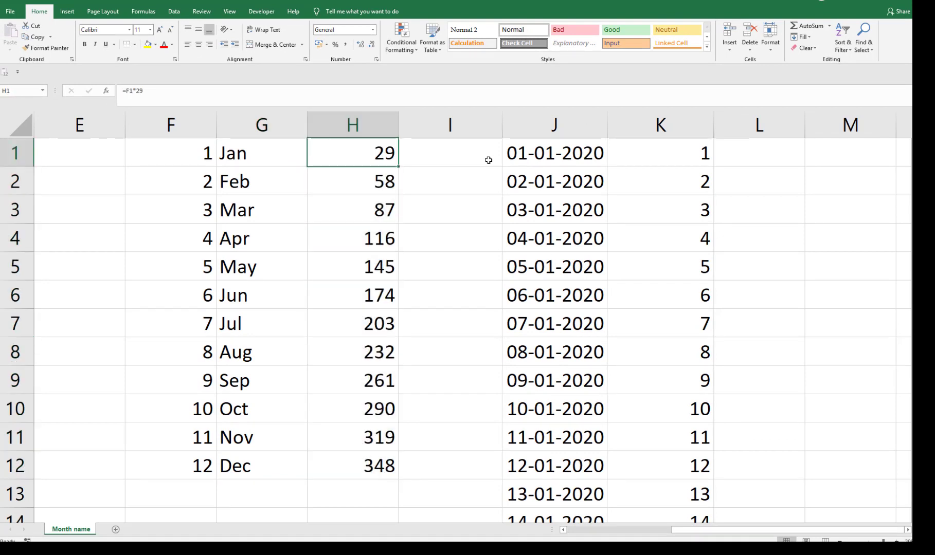
key("Down")
key("Down")
key("Down")
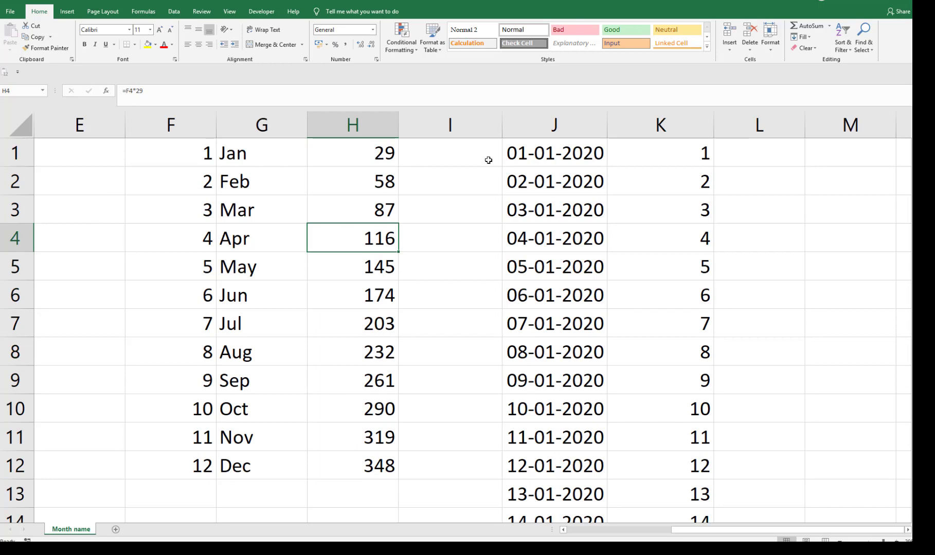
- Look up April's value, 116, among the day numbers in column K and examine its matching date in column J
key("Left")
key("Right")
key("Down")
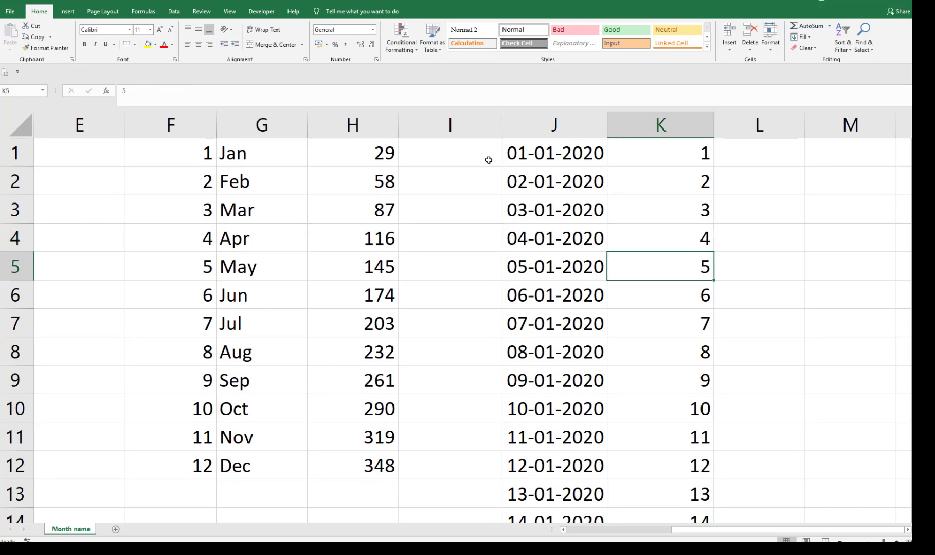
key("Down")
key("Down")
key("Down")
key("Down")
key("Down")
key("Down")
key("Down")
key("Down")
key("Down")
key("Down")
key("Down")
key("Down")
key("Down")
key("Down")
key("Down")
key("Down")
key("Down")
key("Down")
key("Down")
key("Down")
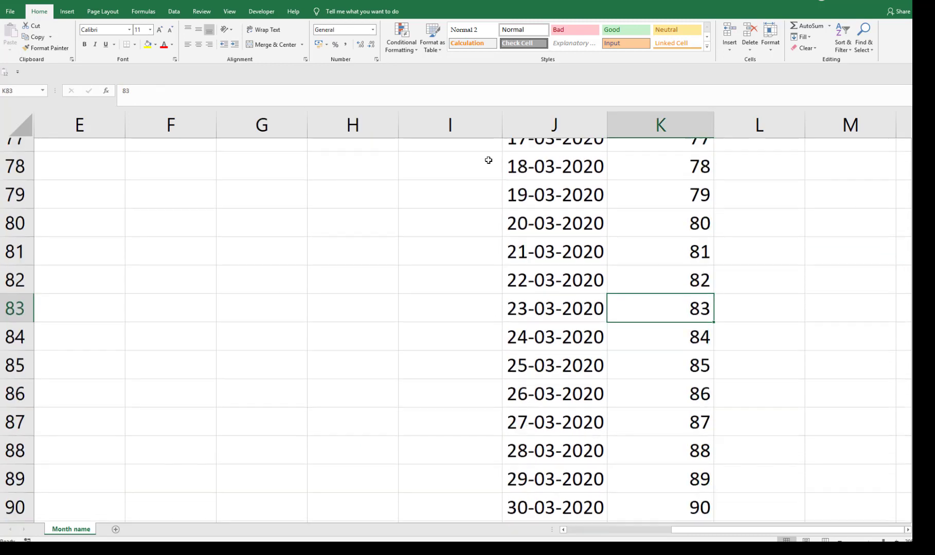
key("Down")
key("Down")
key("Down")
key("Down")
key("Down")
key("Down")
key("Down")
key("Down")
key("Down")
key("Down")
key("Down")
key("Down")
key("Down")
key("Up")
key("Up")
key("Up")
key("Up")
key("Up")
key("Up")
key("Up")
key("Up")
key("Up")
key("Up")
key("Up")
key("Up")
key("Up")
key("Up")
key("Up")
key("Up")
key("Up")
key("Up")
key("Up")
key("Up")
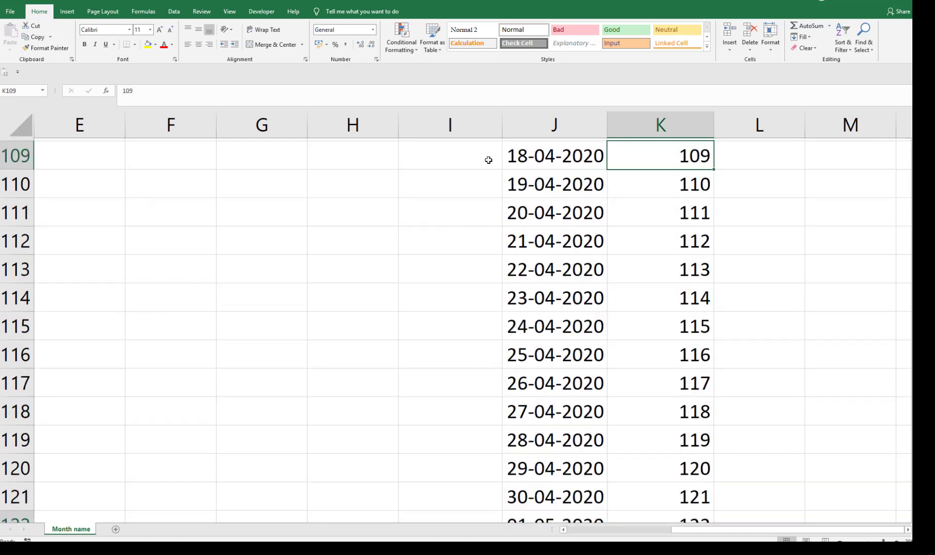
key("Down")
key("Down")
key("Down")
key("Down")
key("Down")
key("Down")
key("Down")
key("Down")
key("Down")
key("Down")
key("Down")
key("Down")
key("Down")
key("Down")
key("Down")
key("Down")
key("Down")
key("Down")
key("Down")
key("Down")
key("Down")
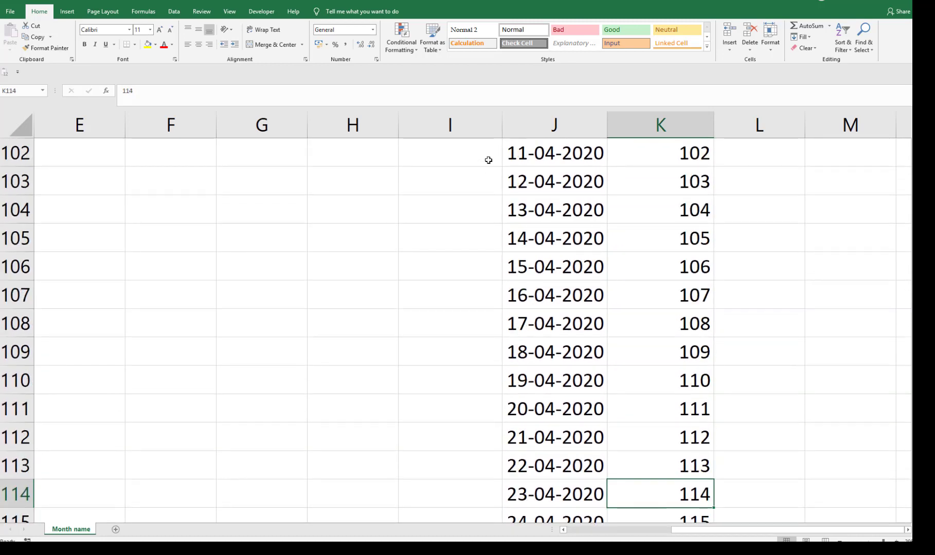
key("Up")
key("Left")
key("shift+Right")
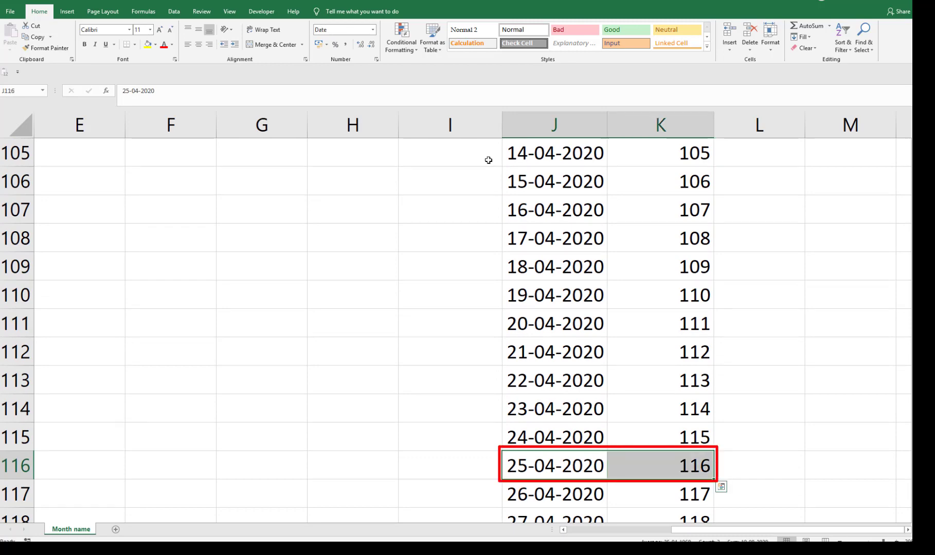
key("shift+Left")
key("Right")
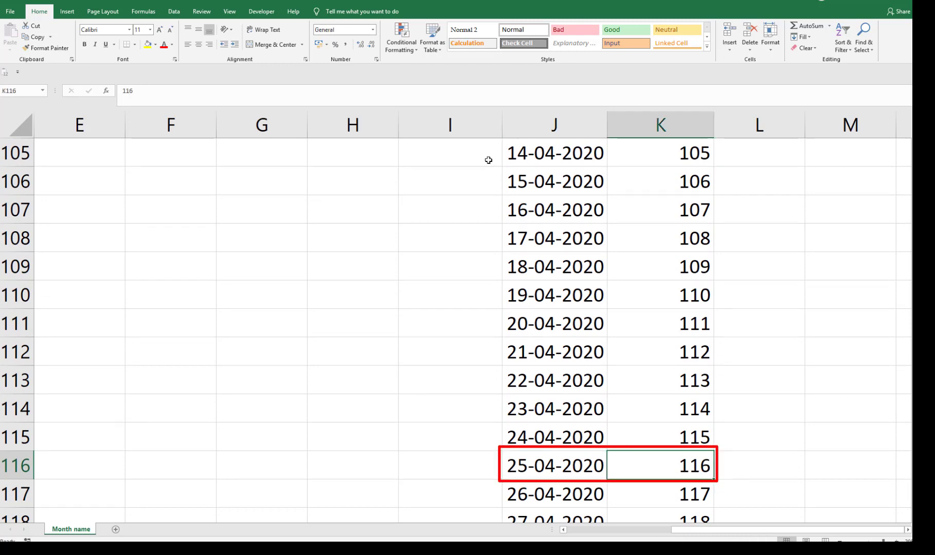
key("Left")
key("Right")
key("Down")
key("Down")
key("Up")
key("Up")
- Look up July's value from H7, 203, among the day numbers in column K and examine its matching date
key("ctrl+Up")
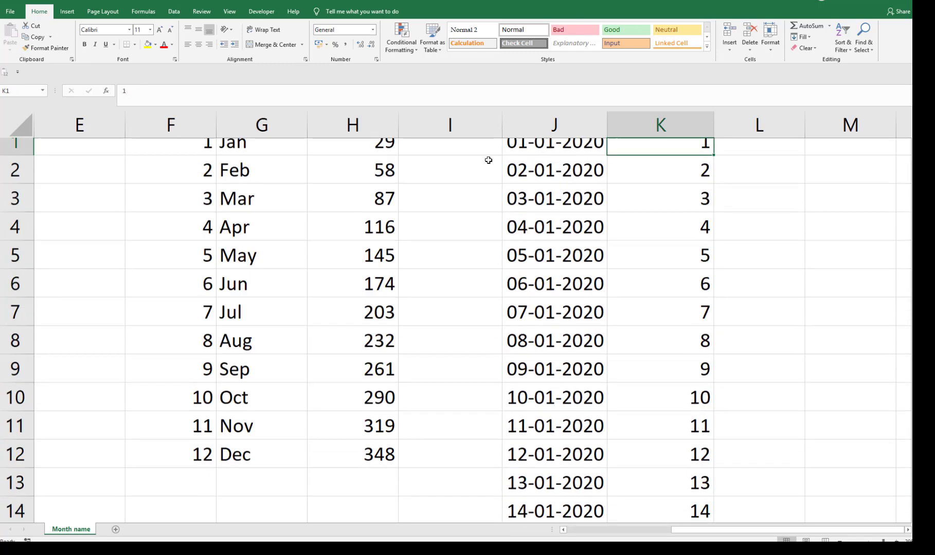
key("Left")
key("Left")
key("Left")
key("Down")
key("Down")
key("Down")
key("Down")
key("Down")
key("Down")
key("Down")
key("Up")
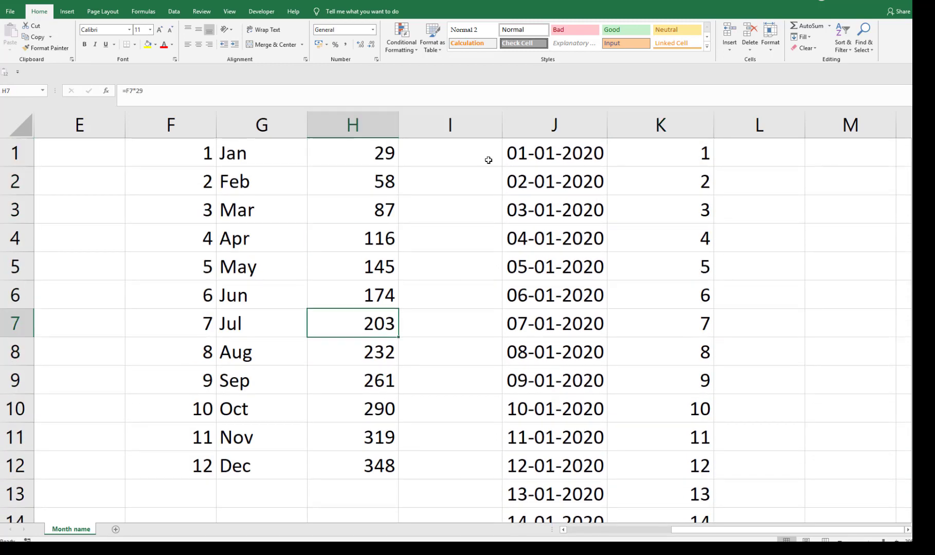
key("Left")
key("Left")
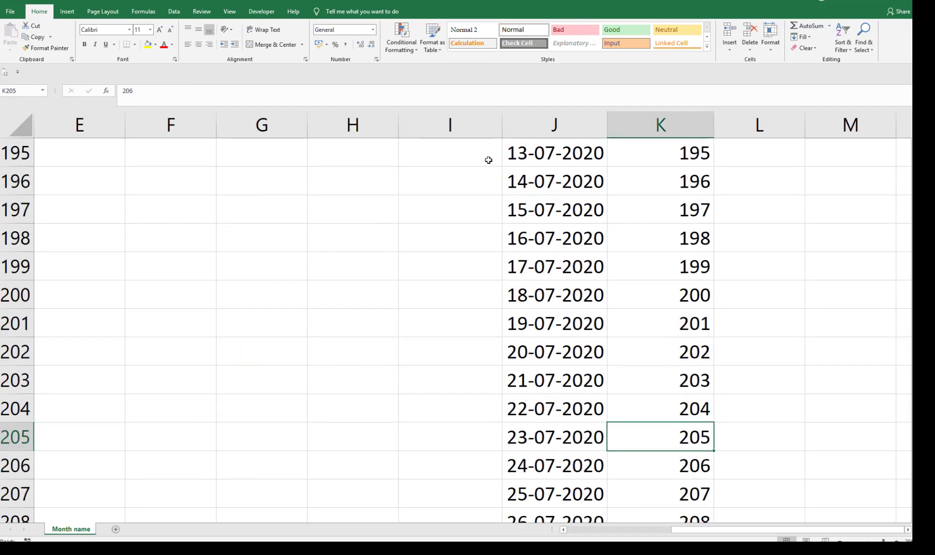
key("Up")
key("Up")
key("Left")
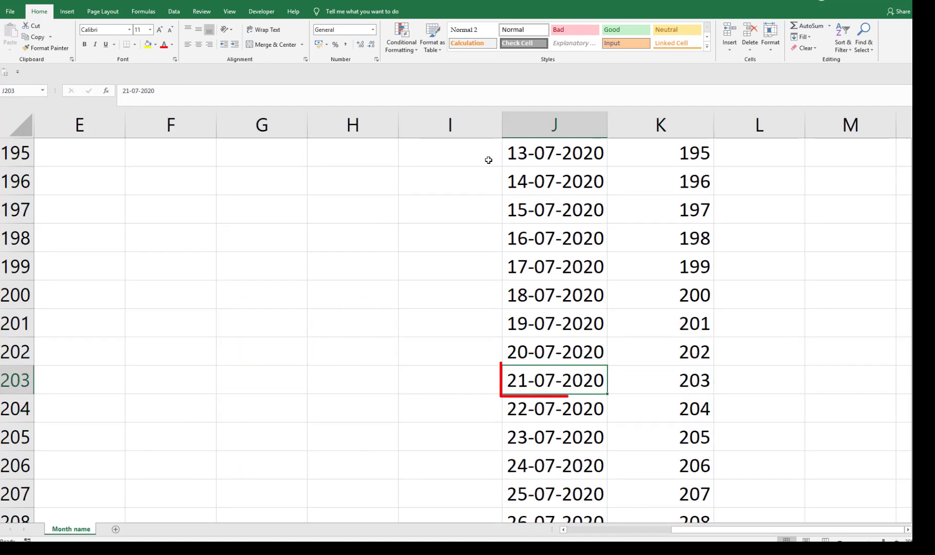
key("shift+Right")
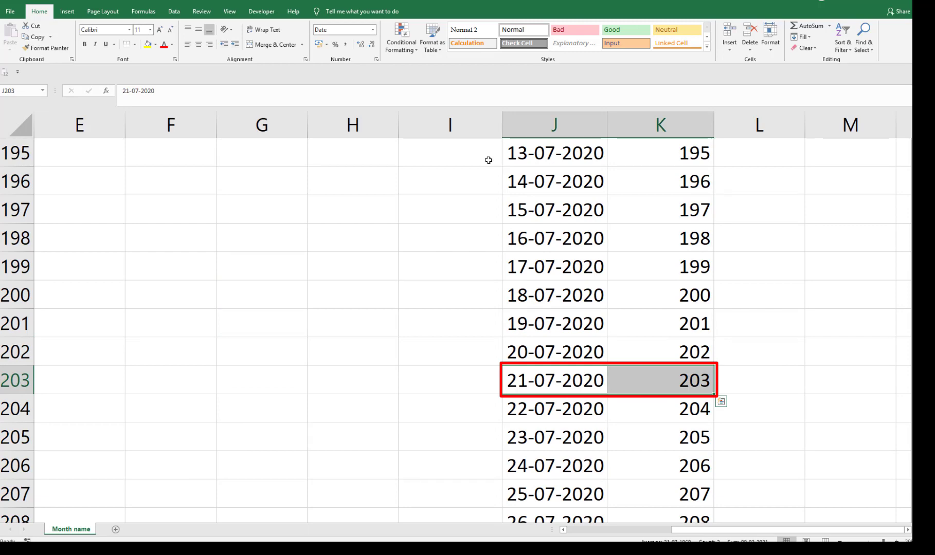
- Examine the multiplied values and their formulas in column H against the month names in column G
key("ctrl+Up")
key("Left")
key("Left")
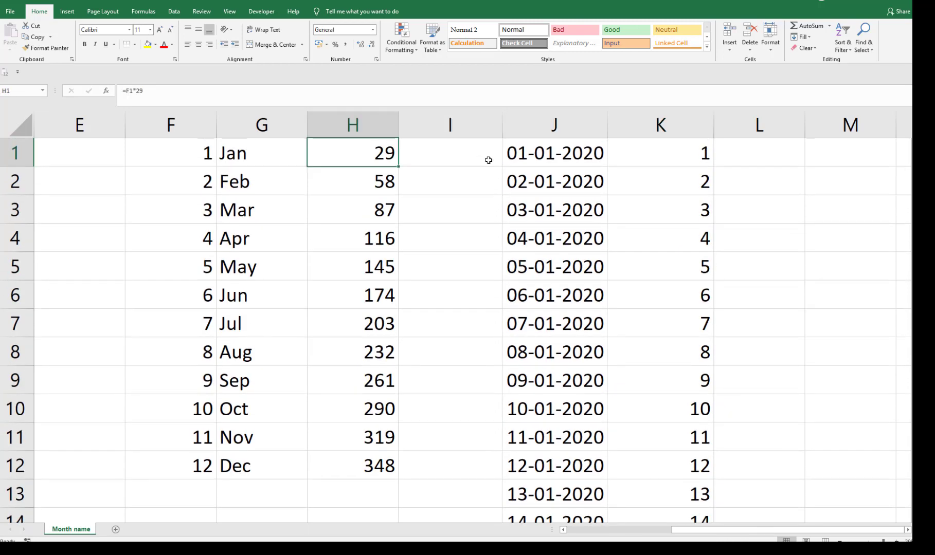
key("ctrl+Down")
key("ctrl+Up")
key("Down")
key("Down")
key("Down")
key("Down")
key("Down")
key("Down")
key("Down")
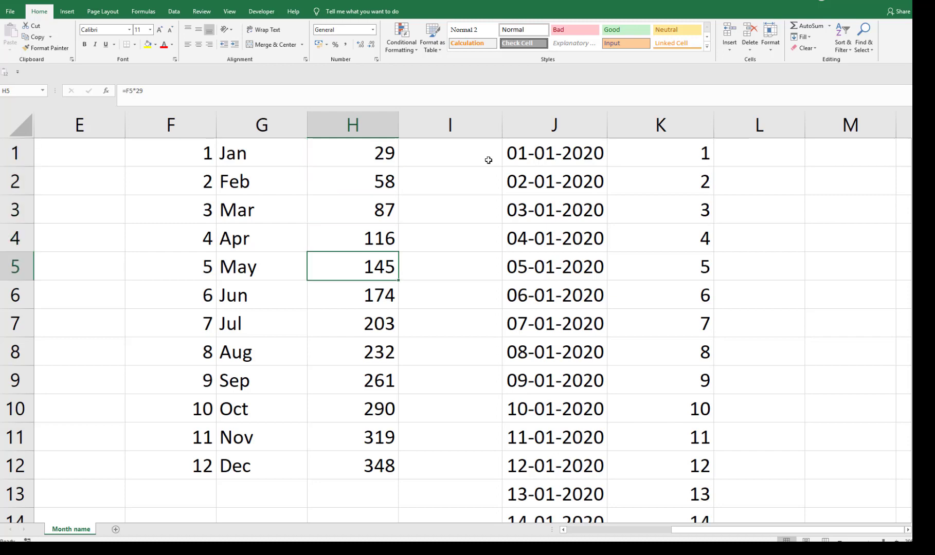
key("Down")
key("Down")
key("Down")
key("ctrl+Up")
key("Down")
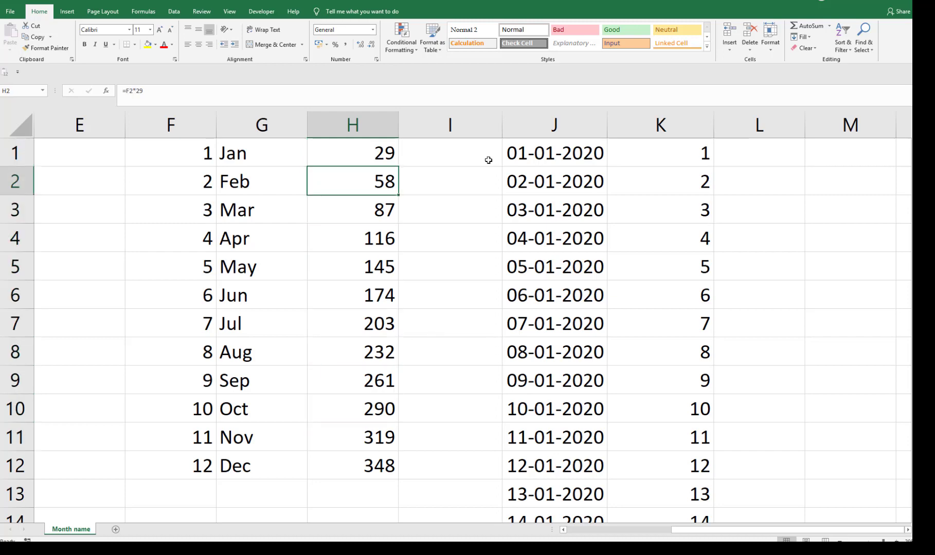
- Clear the multiplied values from H1 through H12
key("Up")
key("Right")
key("Left")
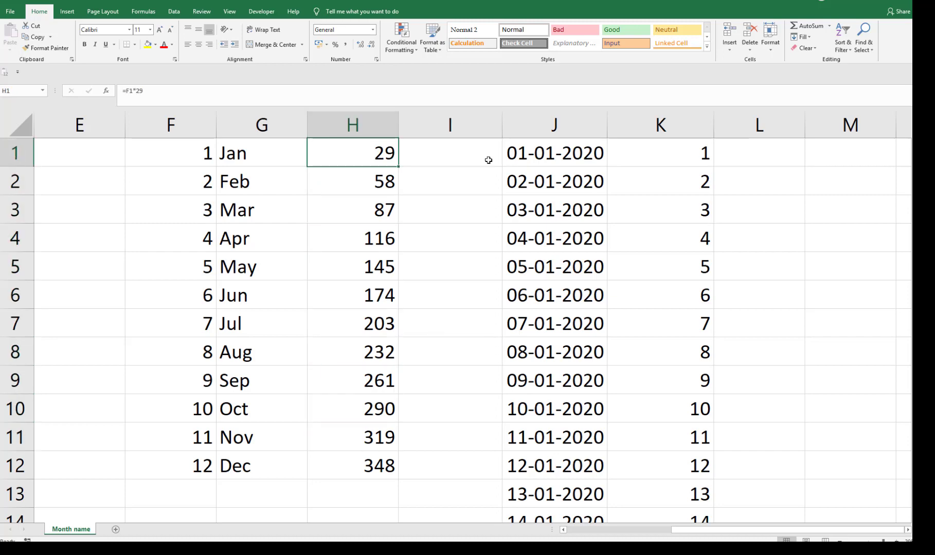
key("Right")
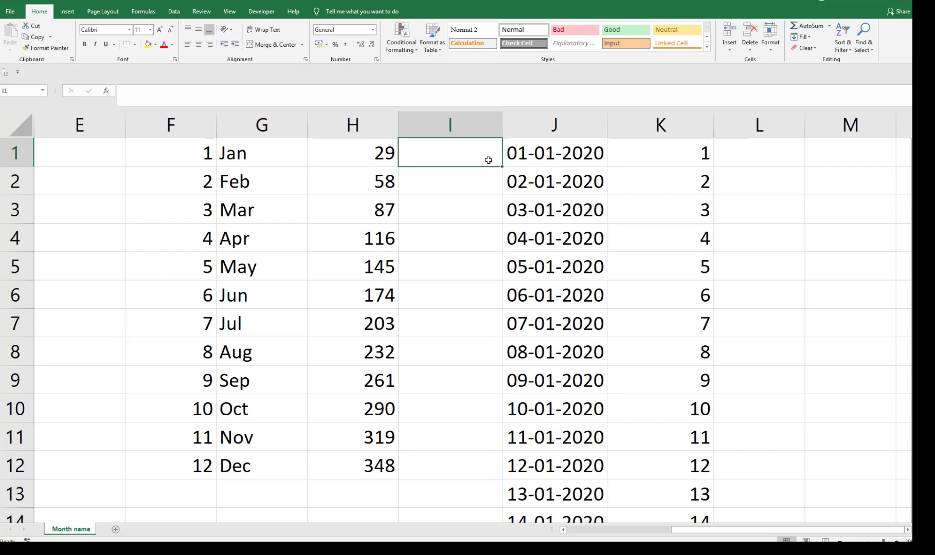
key("Left")
key("Delete")
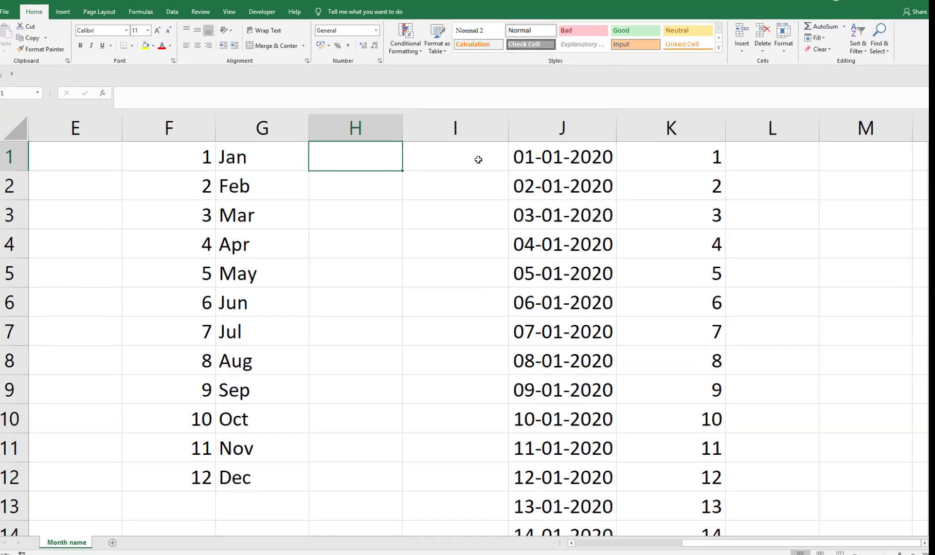
- Enter the formula =TEXT(F1*29,"mmm") in cell H1
type("=text")
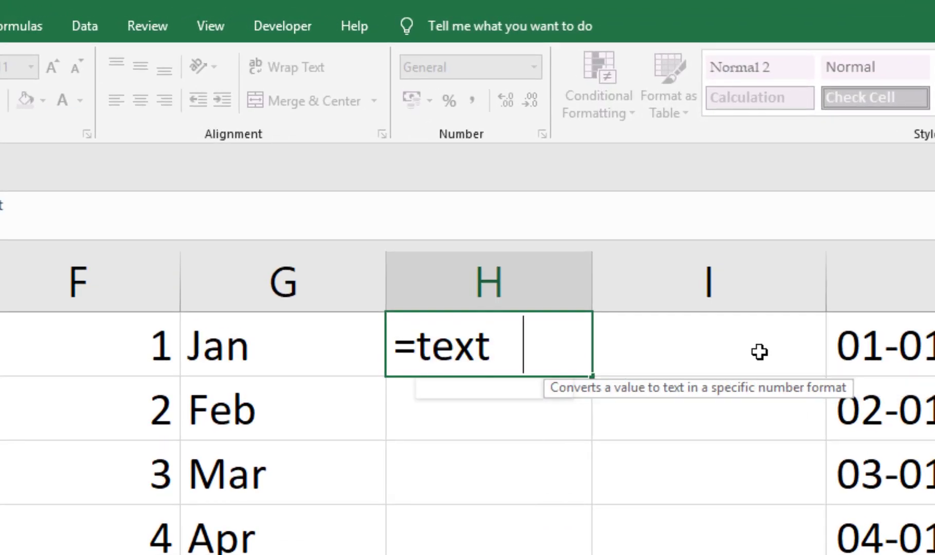
key("Tab")
key("Left")
key("Left")
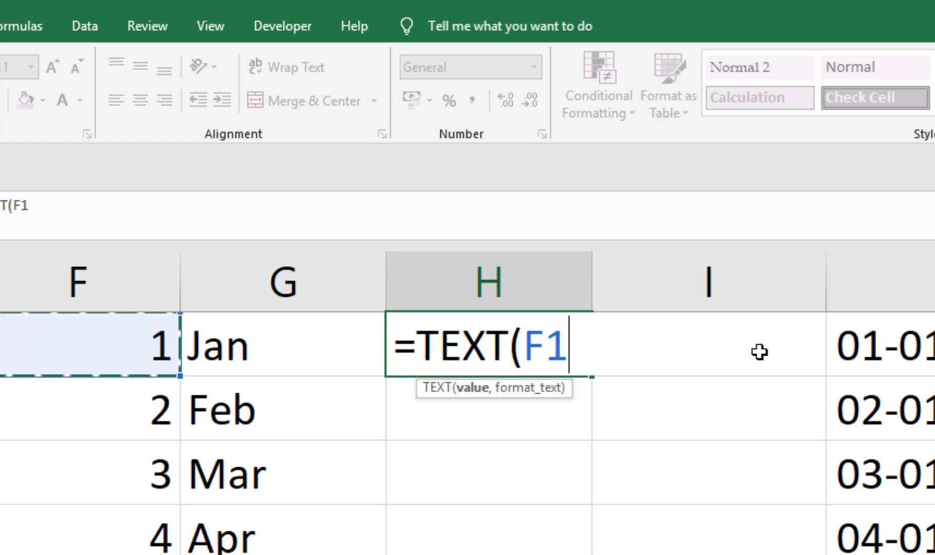
type("*29")
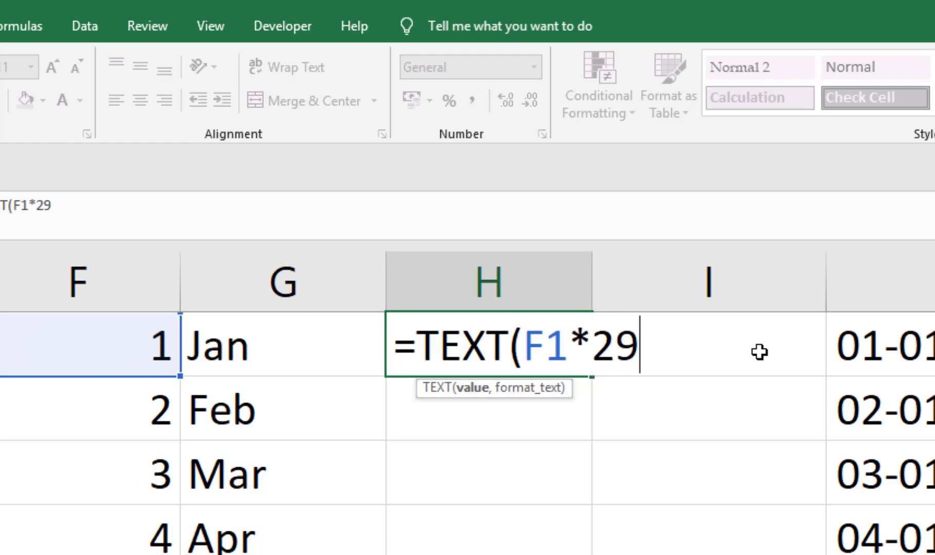
type(",")
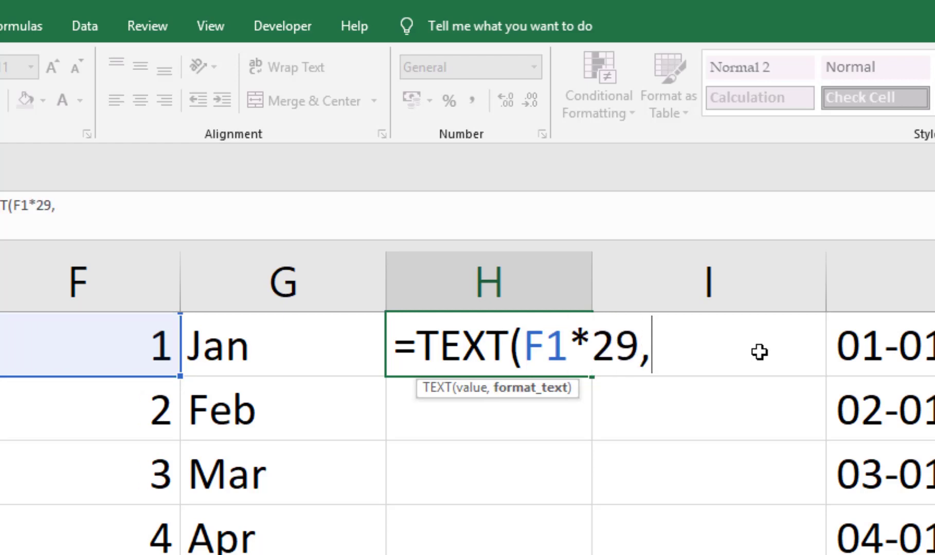
type("\"mmm")
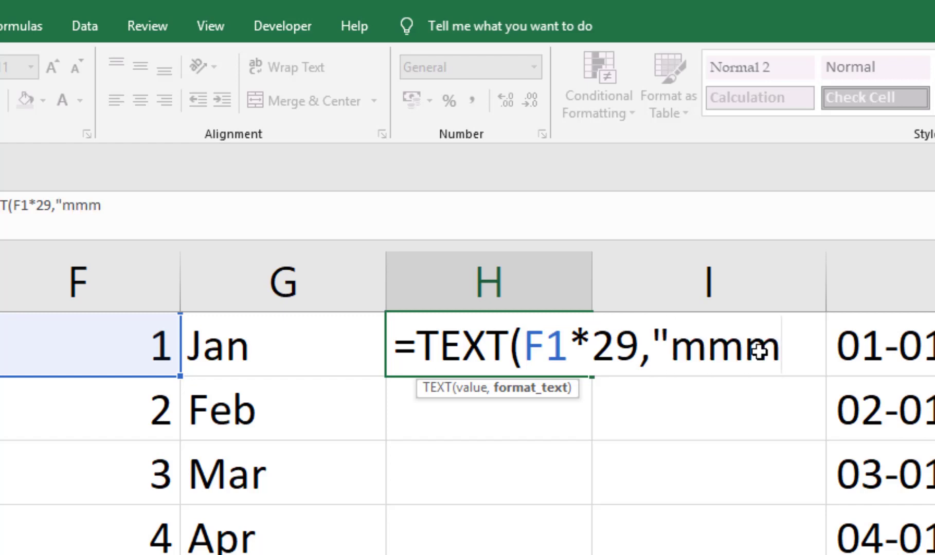
type("\")")
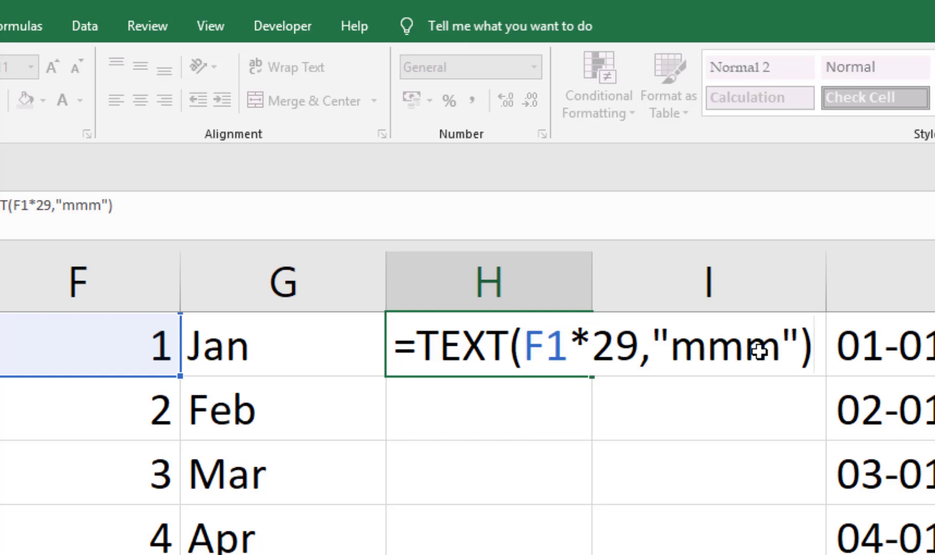
key("ctrl+Return")
- Fill the TEXT formula from H1 down through H12
key("ctrl+shift+Up")
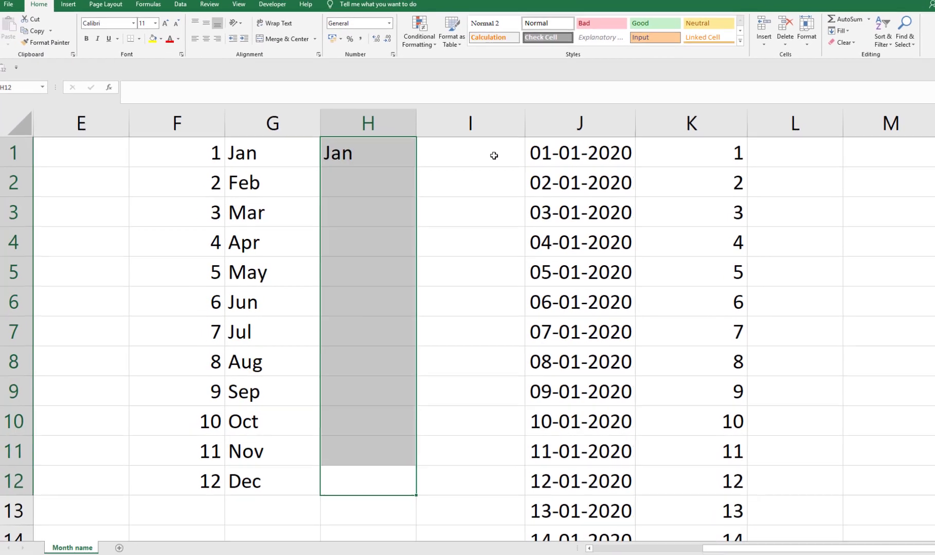
key("ctrl+d")
- Examine the TEXT formulas down column H and compare their month names with those in column G
key("Down")
key("Down")
key("Down")
key("Down")
key("Down")
key("Down")
key("Down")
key("Down")
key("Down")
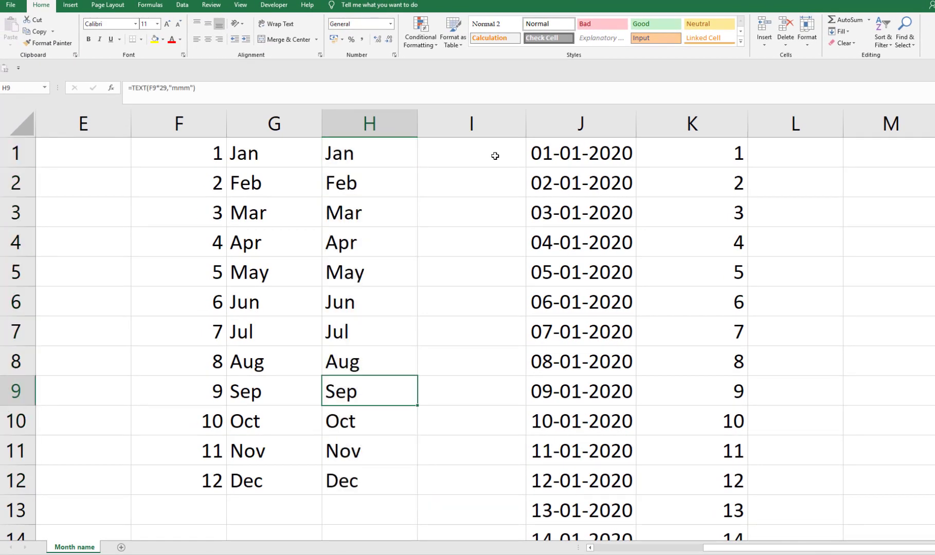
key("Down")
key("Down")
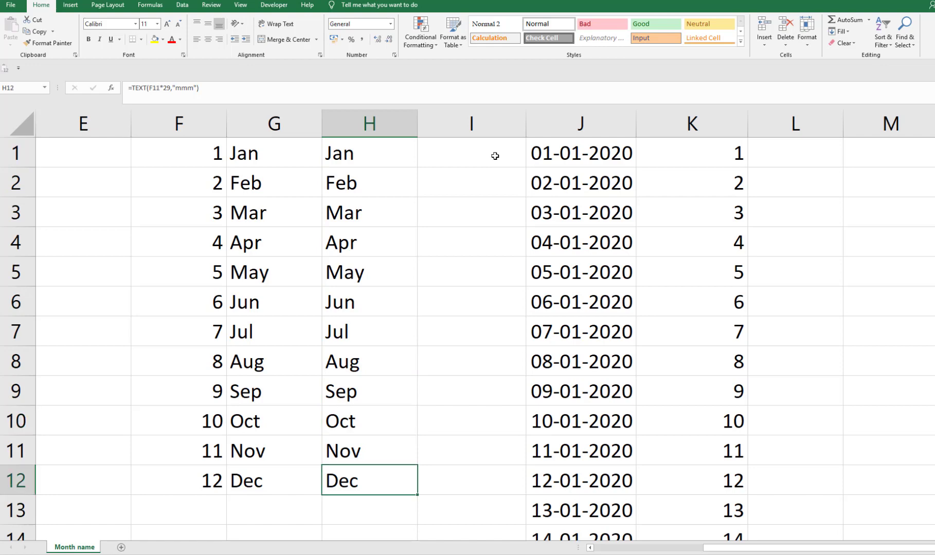
key("Up")
key("Up")
key("Up")
key("Down")
key("ctrl+Up")
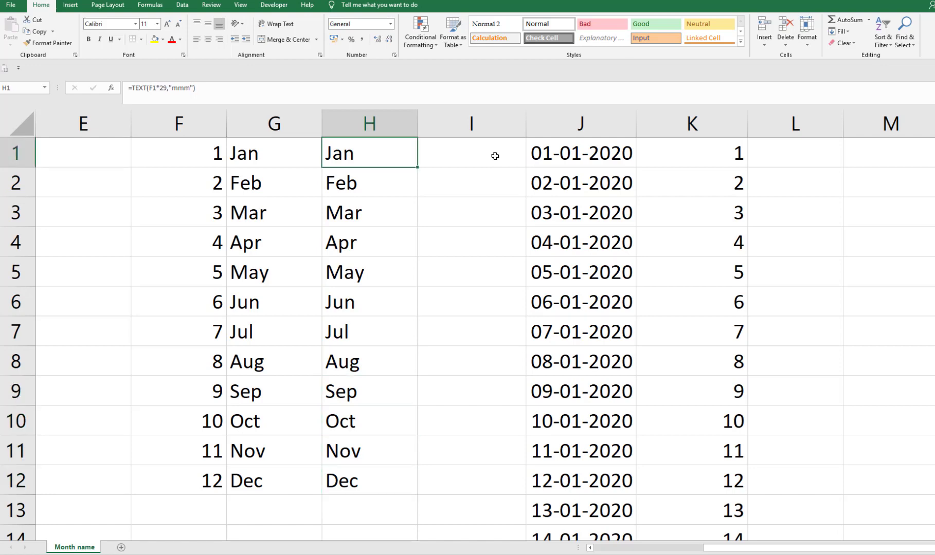